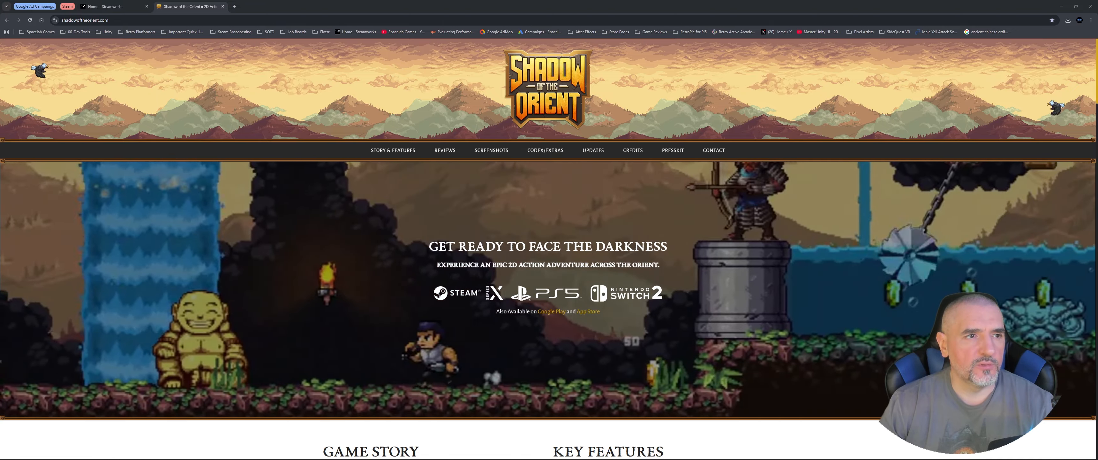
Step: Switch to the Steamworks site and open the Steamworks admin page of the Shadow of the Orient Playtest from all applications
{"action": "left_click", "coordinate": [106, 7]}
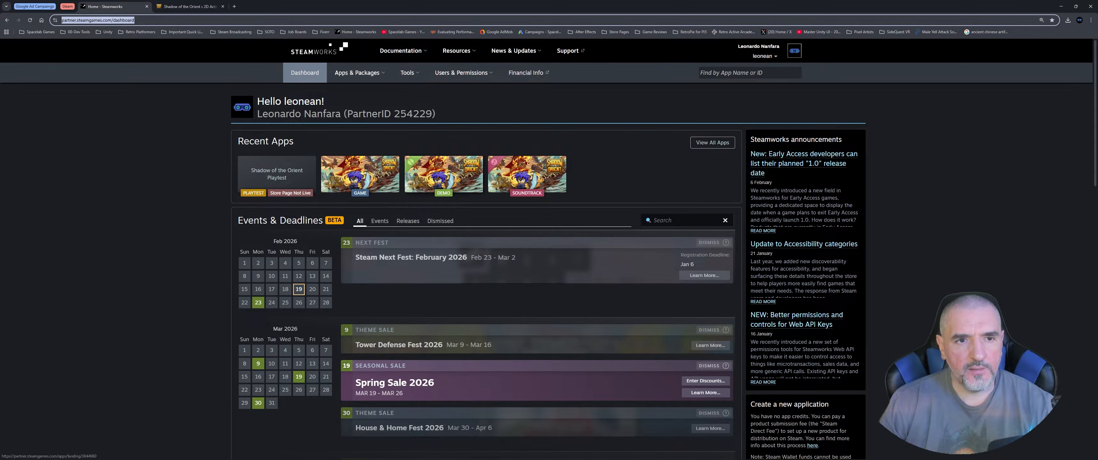
{"action": "mouse_move", "coordinate": [360, 72]}
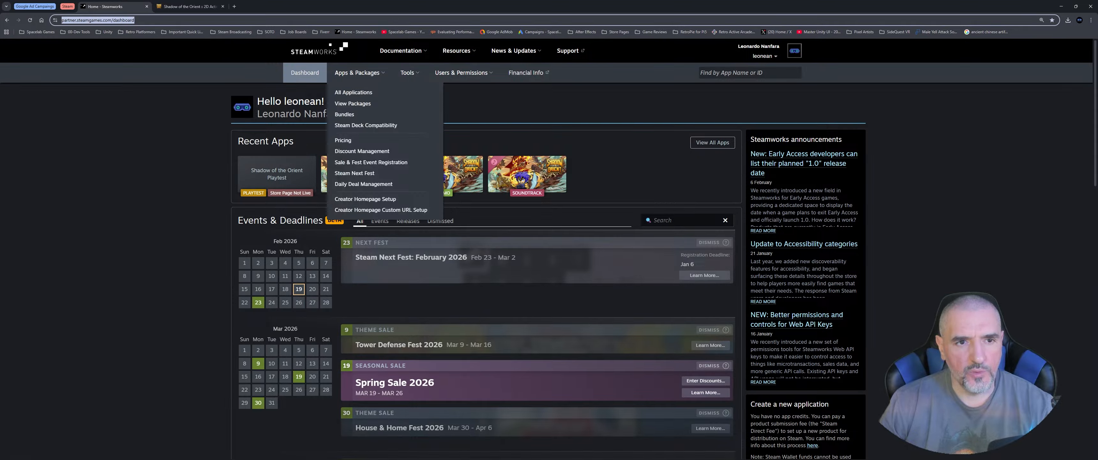
{"action": "left_click", "coordinate": [353, 93]}
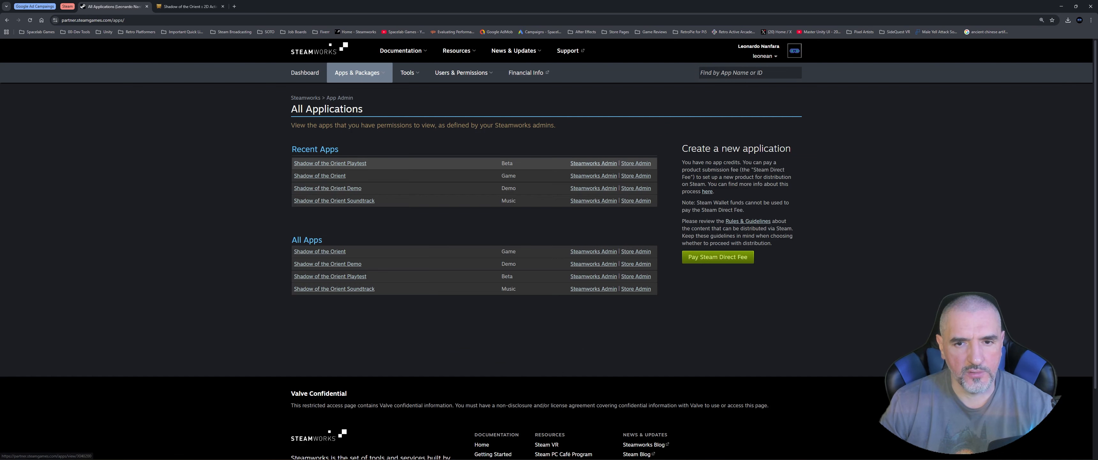
{"action": "left_click", "coordinate": [594, 176]}
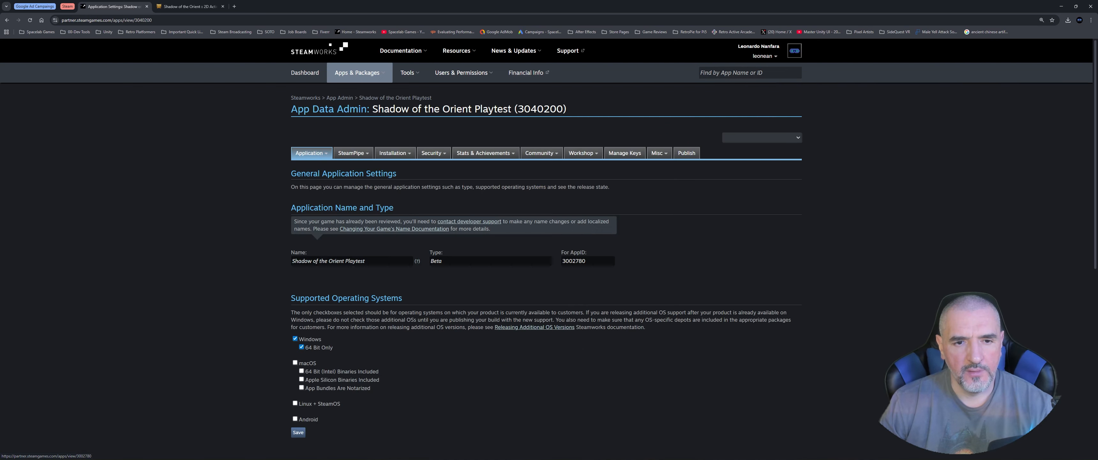
Step: Open the playtest's SteamPipe web uploads page and view the available upload modes for the depot
{"action": "mouse_move", "coordinate": [351, 154]}
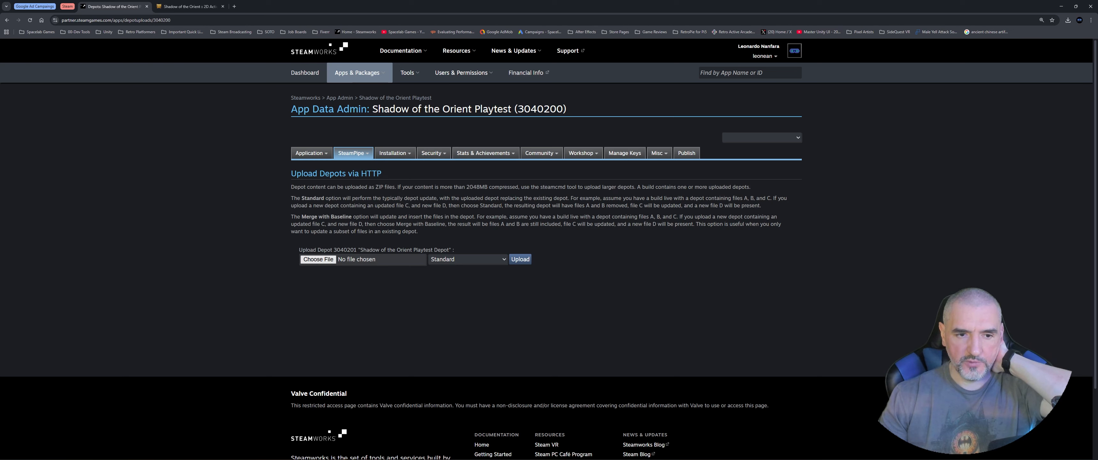
{"action": "left_click", "coordinate": [468, 259]}
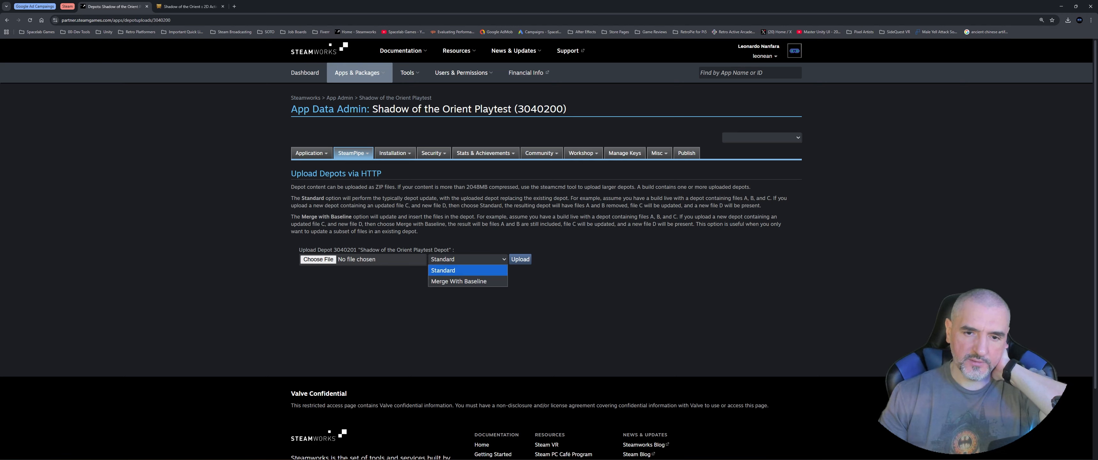
{"action": "left_click", "coordinate": [468, 260]}
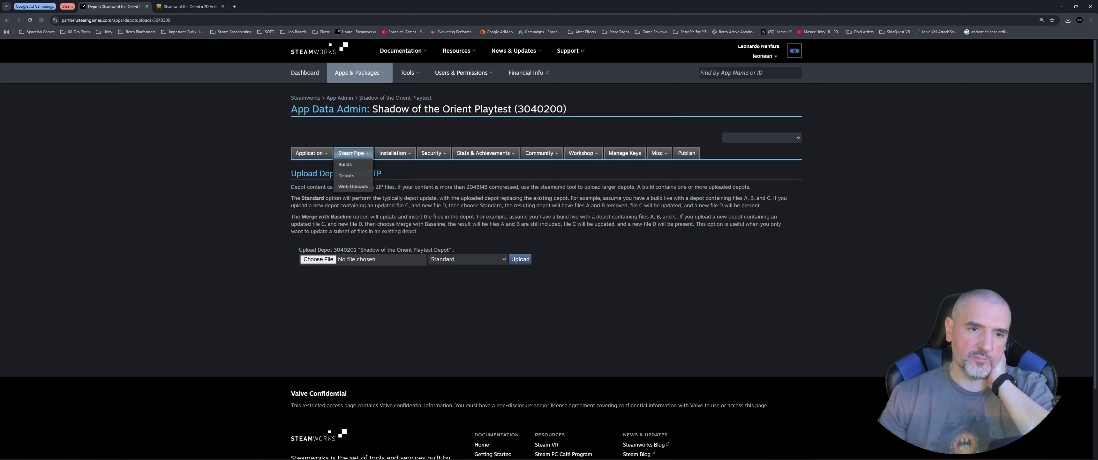
Step: Open the playtest's SteamPipe depot management page and look over the configured depots
{"action": "left_click", "coordinate": [346, 175]}
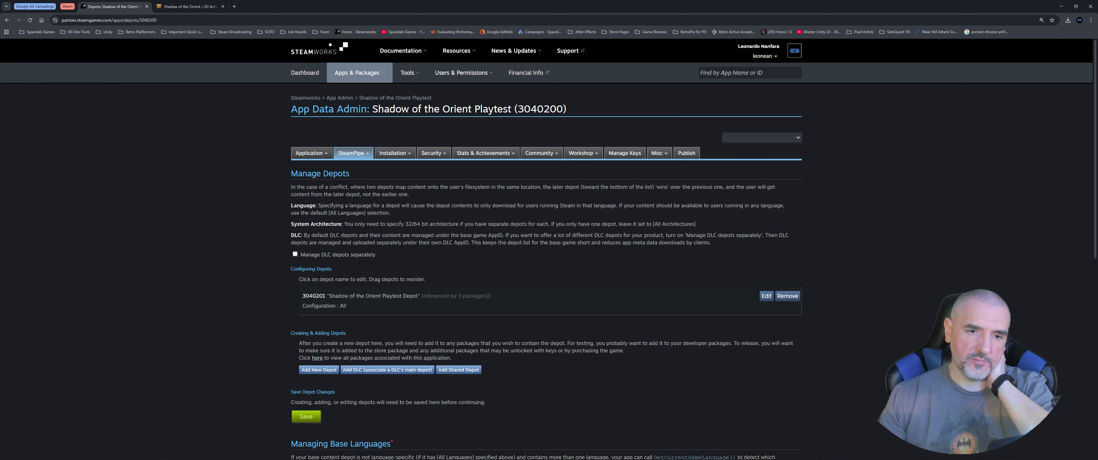
{"action": "scroll", "coordinate": [550, 269], "scroll_direction": "down", "scroll_amount": 1}
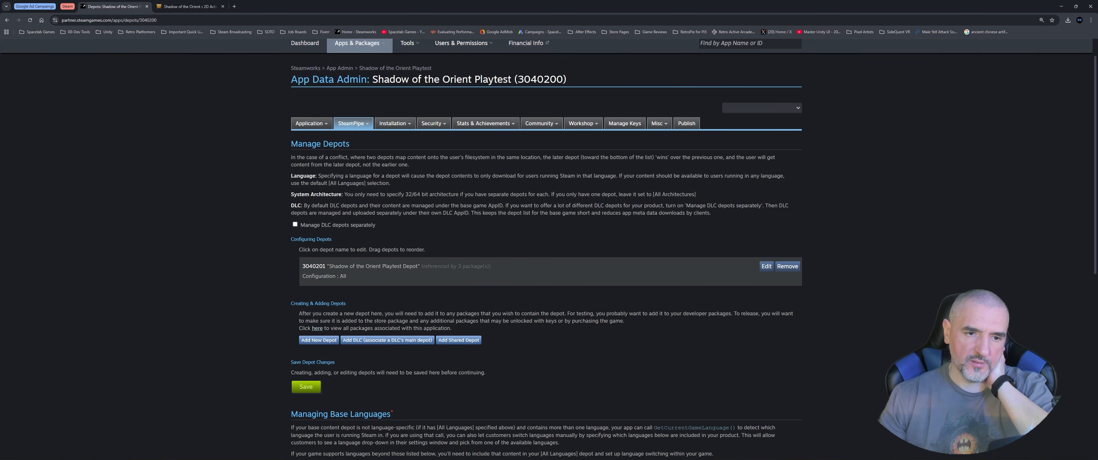
{"action": "scroll", "coordinate": [353, 128], "scroll_direction": "up", "scroll_amount": 1}
Step: Open the playtest's SteamPipe builds page and review the build history, examining the upload date of the newest build
{"action": "mouse_move", "coordinate": [354, 152]}
{"action": "left_click", "coordinate": [354, 187]}
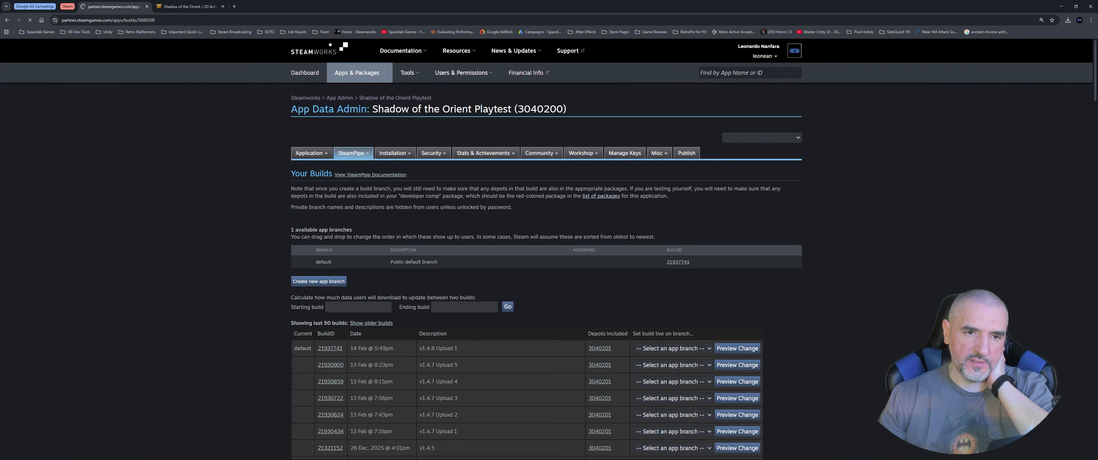
{"action": "scroll", "coordinate": [551, 256], "scroll_direction": "down", "scroll_amount": 2}
{"action": "scroll", "coordinate": [550, 255], "scroll_direction": "down", "scroll_amount": 2}
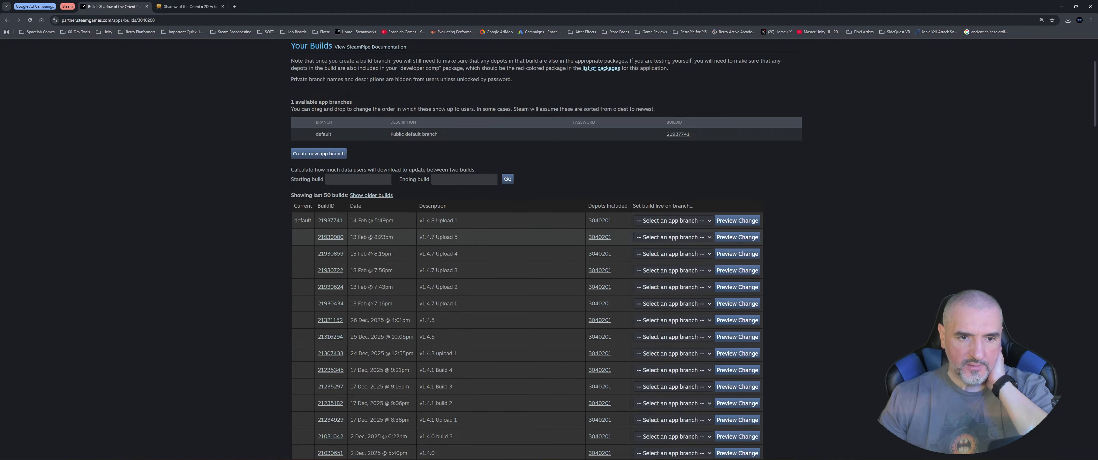
{"action": "left_click_drag", "start_coordinate": [350, 220], "coordinate": [365, 221]}
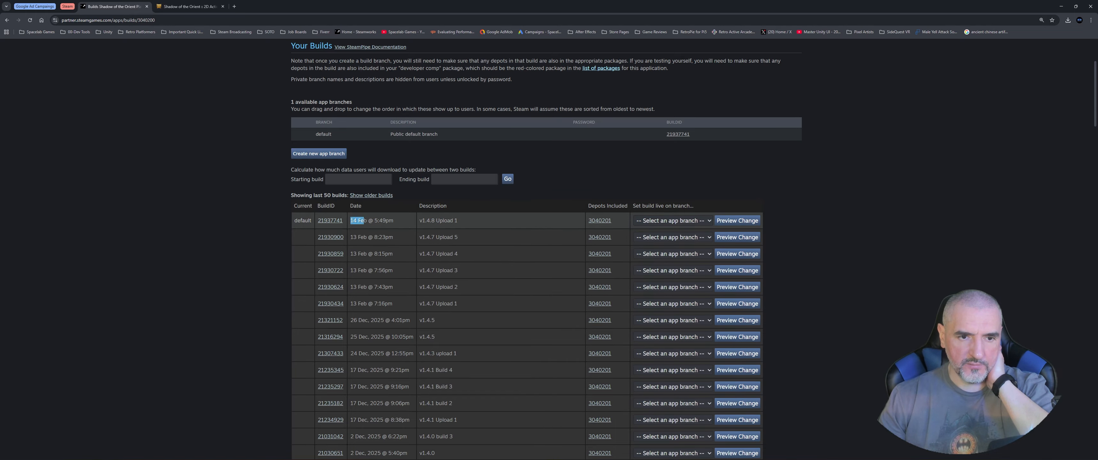
{"action": "left_click", "coordinate": [368, 221]}
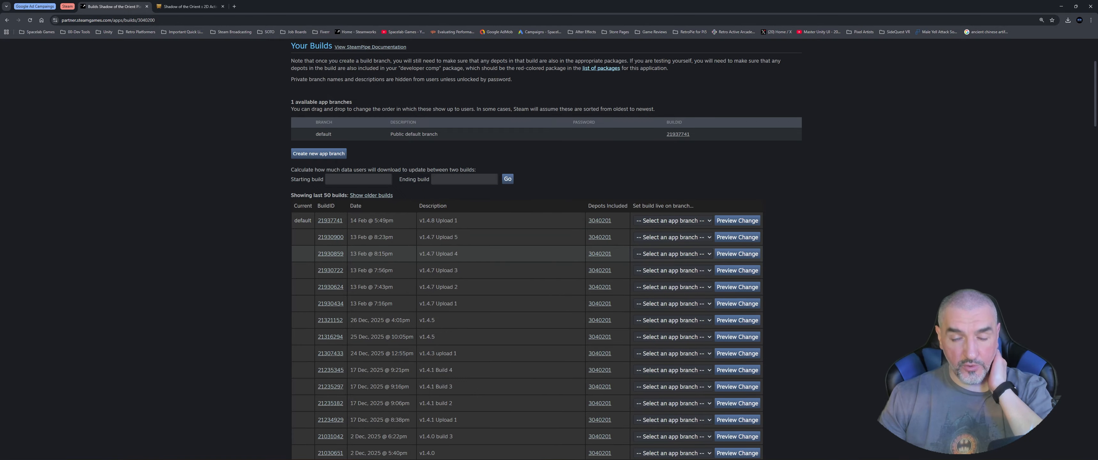
{"action": "scroll", "coordinate": [511, 237], "scroll_direction": "up", "scroll_amount": 2}
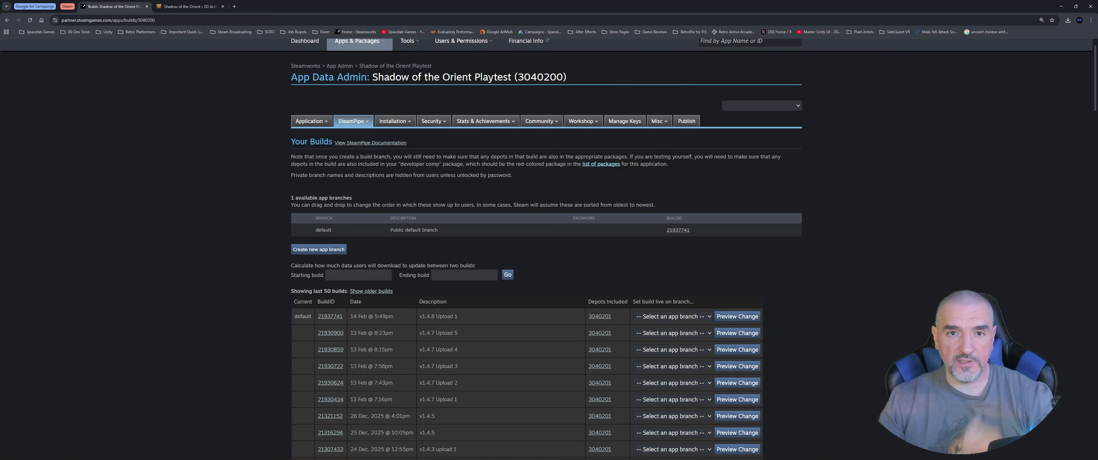
{"action": "scroll", "coordinate": [549, 247], "scroll_direction": "up", "scroll_amount": 1}
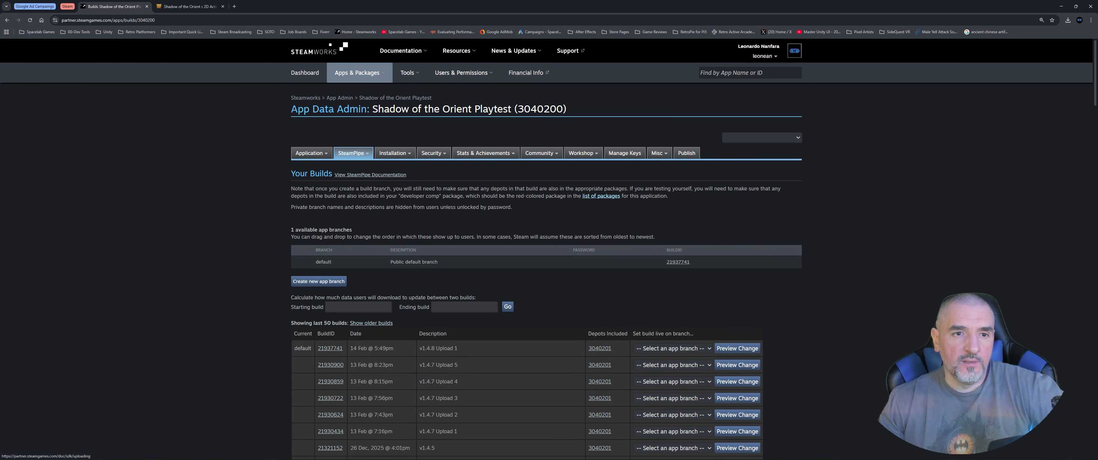
Step: Return to the Steamworks dashboard, start downloading the latest Steamworks SDK and cancel the save dialog
{"action": "mouse_move", "coordinate": [357, 72]}
{"action": "left_click", "coordinate": [354, 93]}
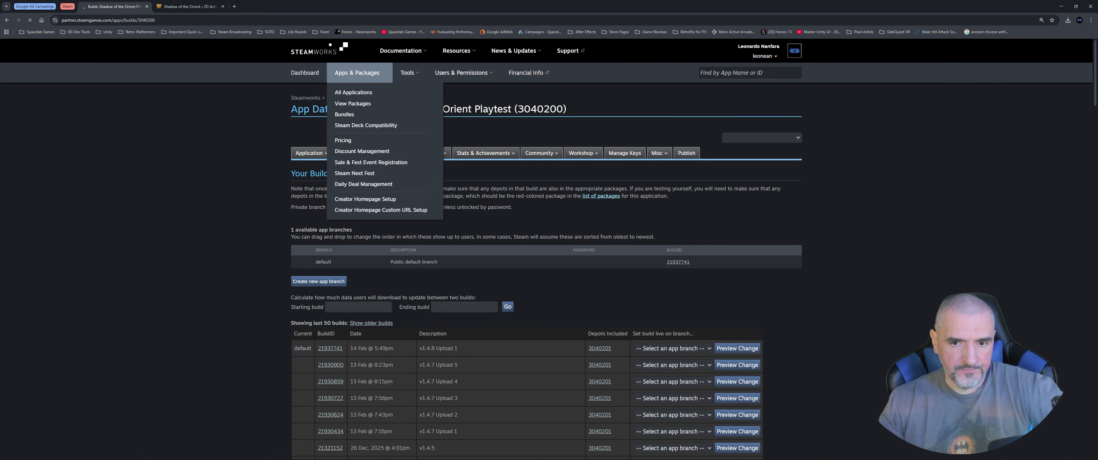
{"action": "scroll", "coordinate": [549, 256], "scroll_direction": "down", "scroll_amount": 5}
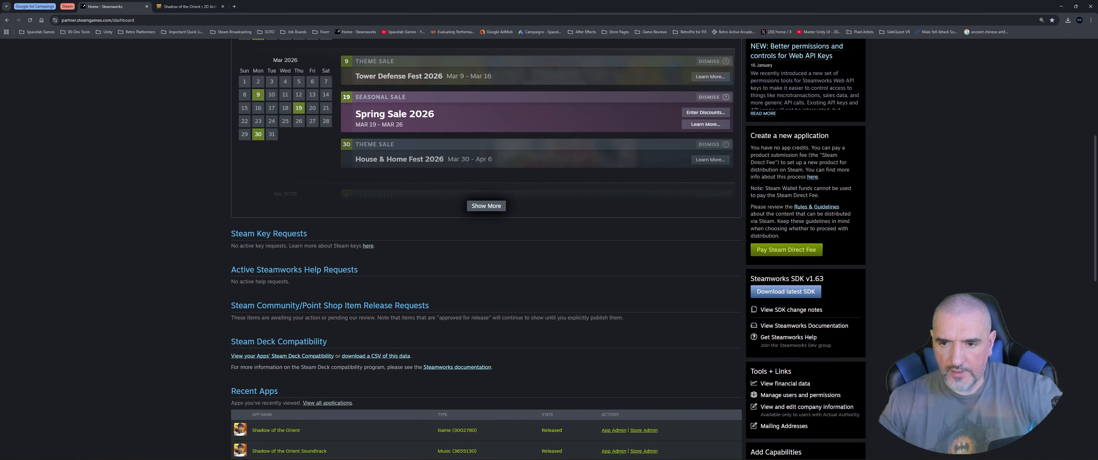
{"action": "scroll", "coordinate": [486, 248], "scroll_direction": "down", "scroll_amount": 1}
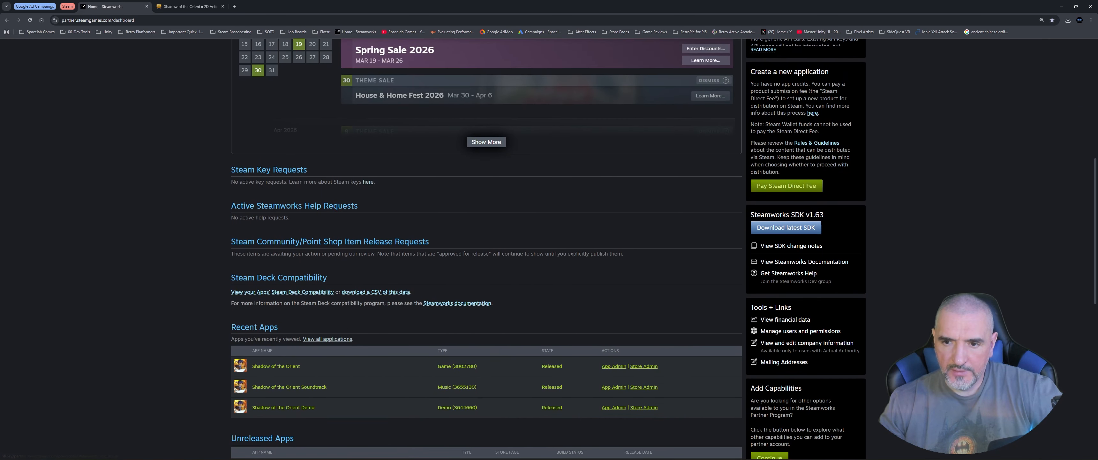
{"action": "left_click_drag", "start_coordinate": [751, 214], "coordinate": [824, 214]}
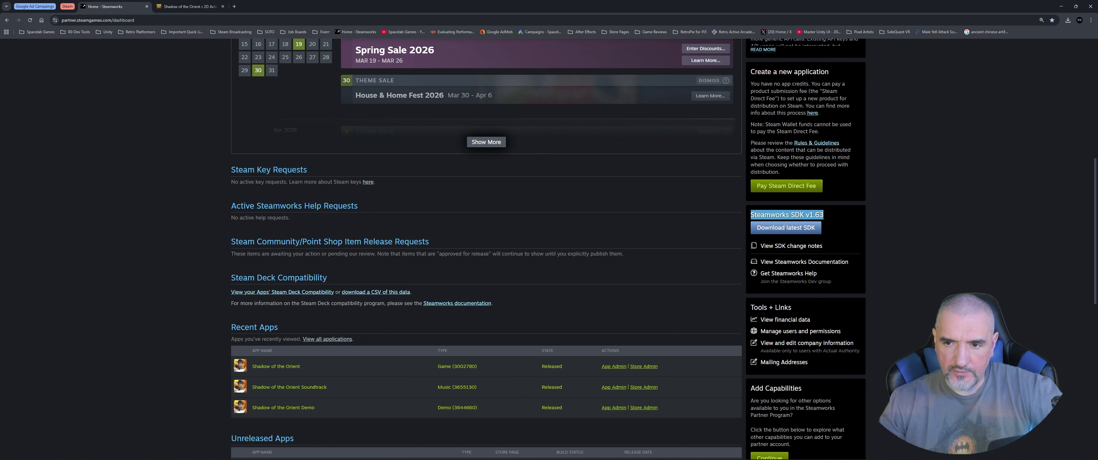
{"action": "left_click", "coordinate": [836, 219]}
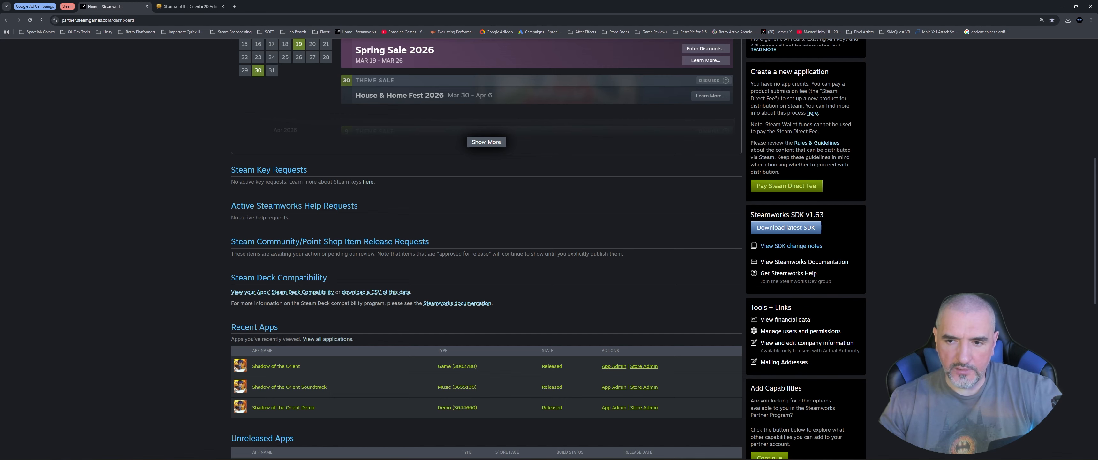
{"action": "left_click", "coordinate": [786, 227]}
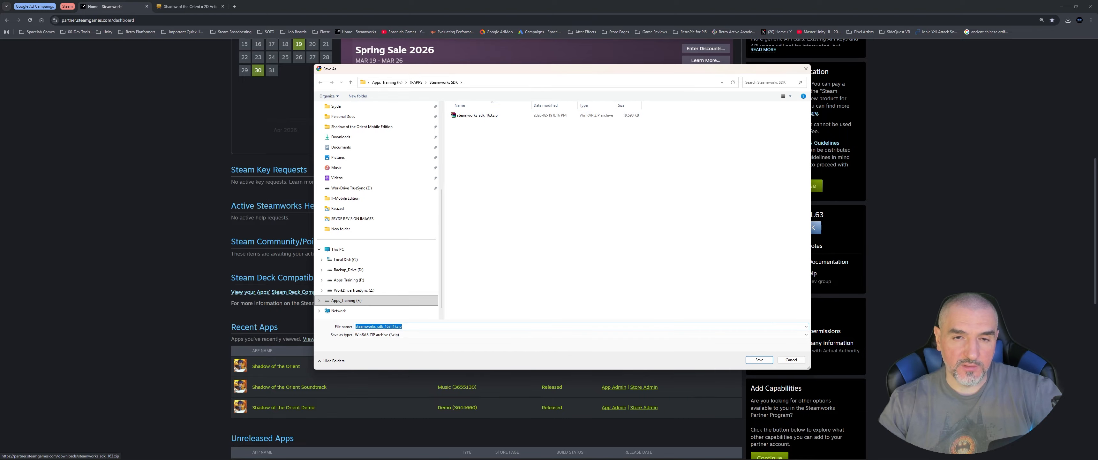
{"action": "left_click", "coordinate": [792, 359]}
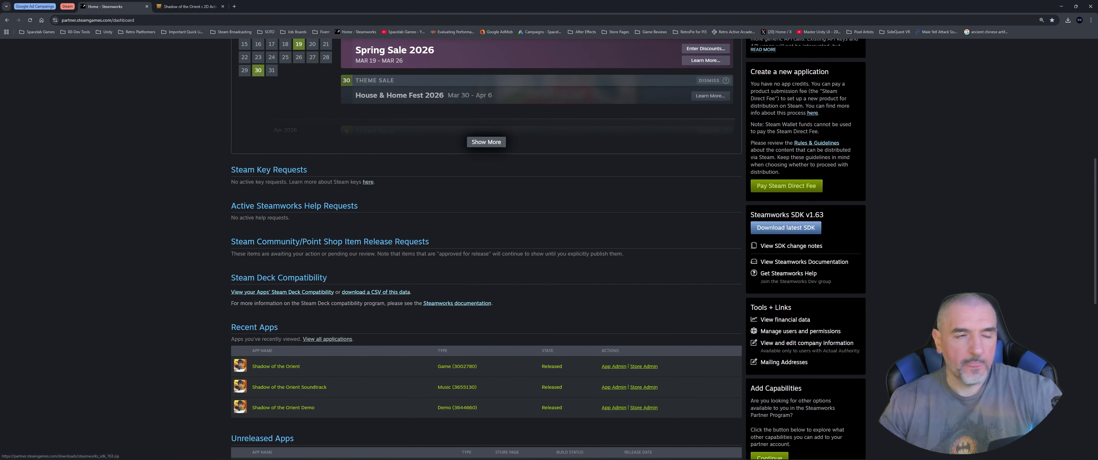
Step: Switch to File Explorer and open the content folder inside steamworks_sdk_163, under sdk, tools and ContentBuilder
{"action": "left_click_drag", "start_coordinate": [0, 93], "coordinate": [375, 157]}
{"action": "double_click", "coordinate": [375, 161]}
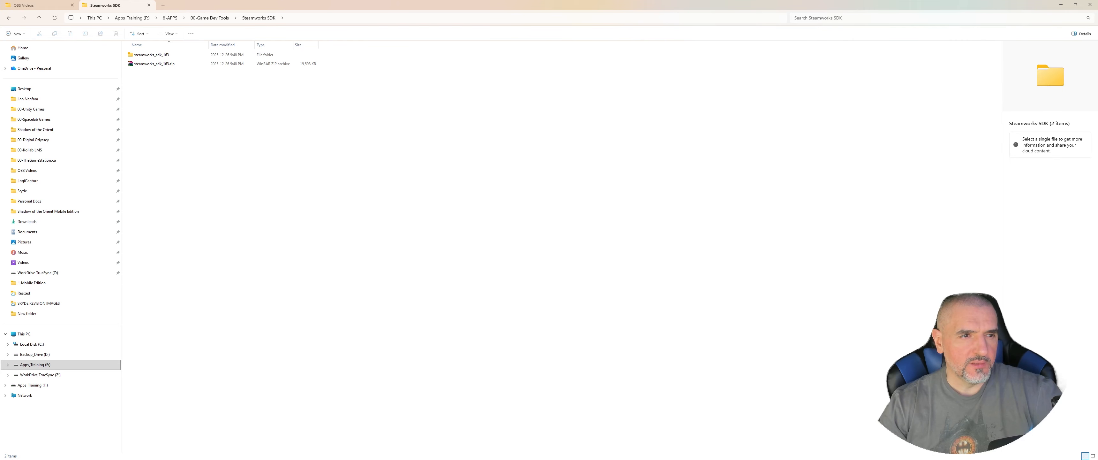
{"action": "double_click", "coordinate": [151, 55]}
{"action": "double_click", "coordinate": [137, 55]}
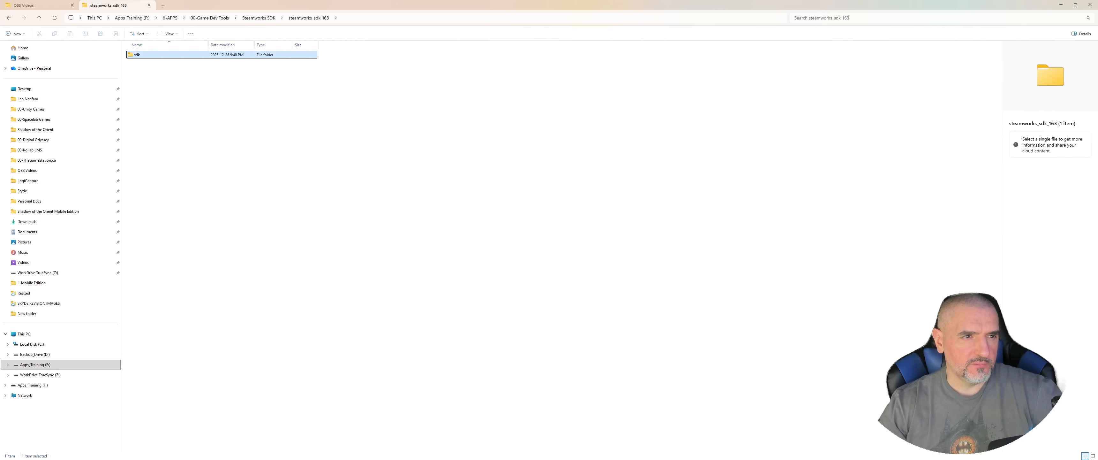
{"action": "double_click", "coordinate": [137, 91]}
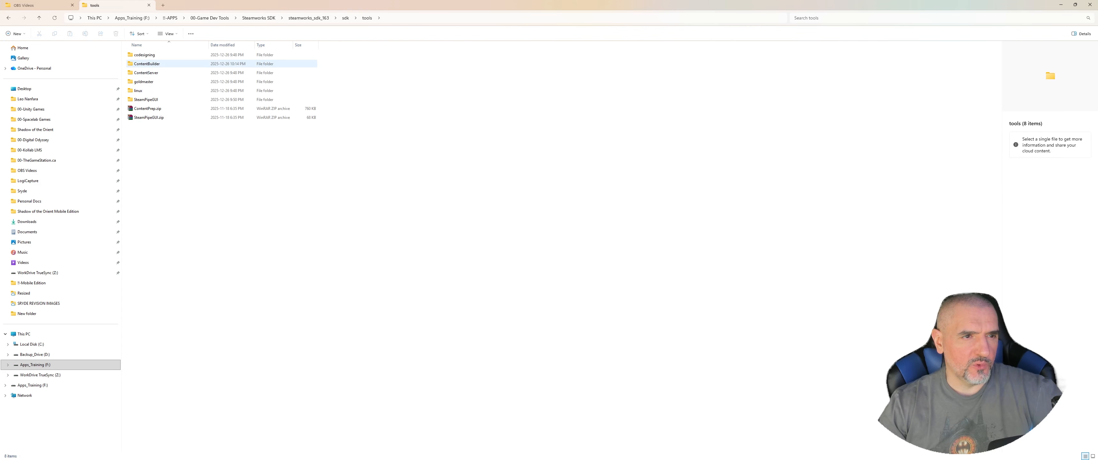
{"action": "double_click", "coordinate": [146, 63]}
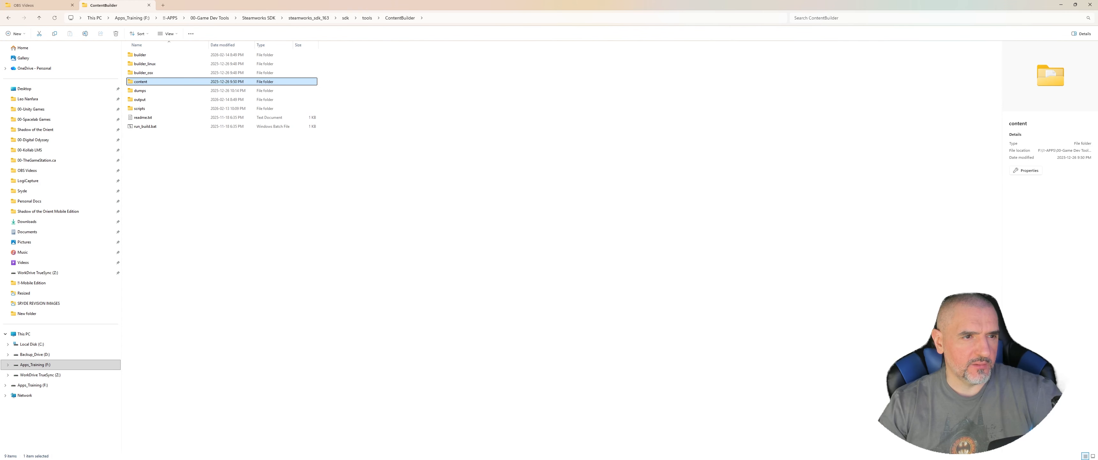
{"action": "double_click", "coordinate": [140, 81]}
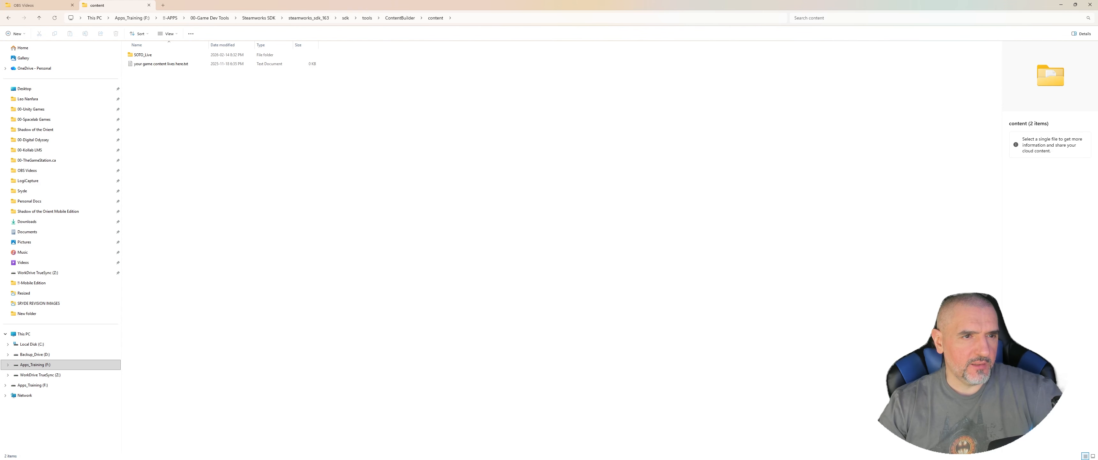
Step: Point out the placeholder text file in the content folder and open the SOTO_Live folder to view the game build files
{"action": "left_click", "coordinate": [161, 64]}
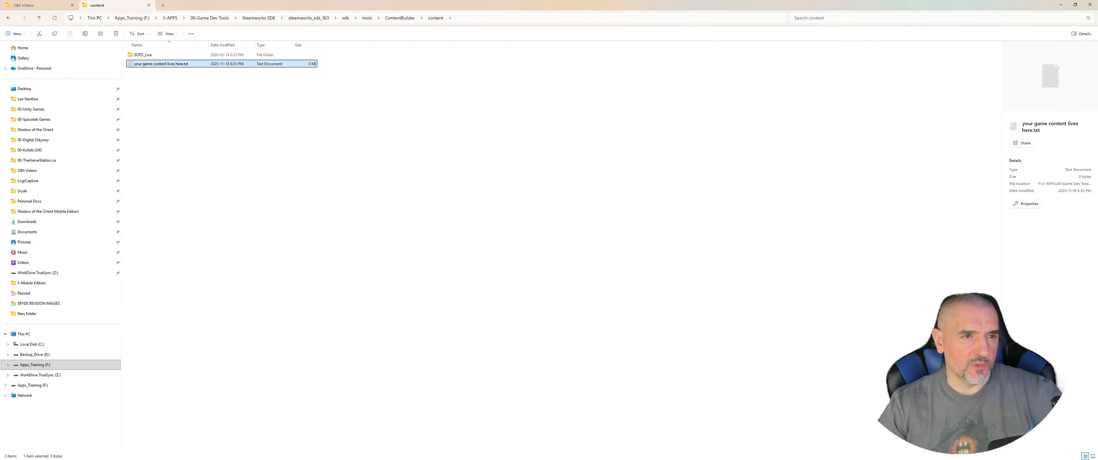
{"action": "left_click", "coordinate": [256, 141]}
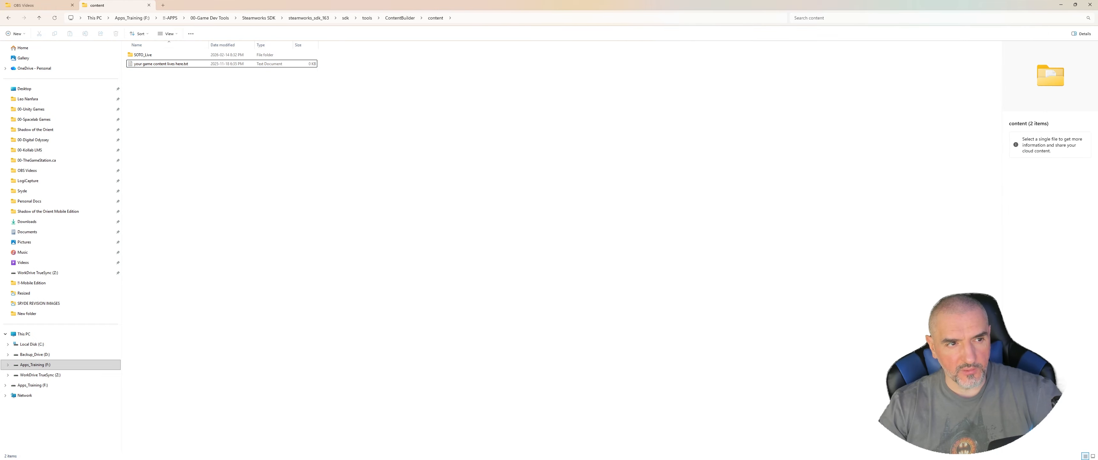
{"action": "double_click", "coordinate": [142, 54]}
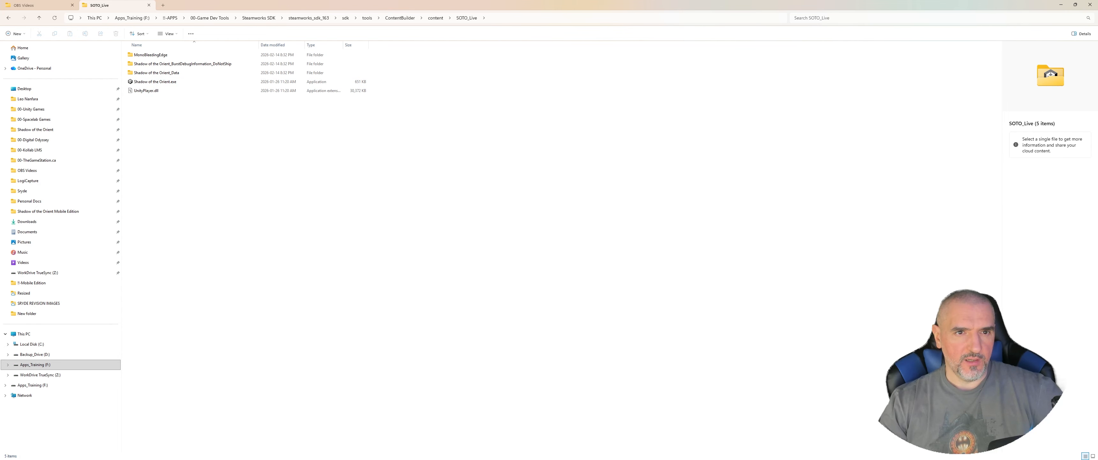
Step: Go back up to the Steamworks SDK folder and open the SteamPipeGUI folder under steamworks_sdk_163, sdk and tools
{"action": "left_click", "coordinate": [346, 17]}
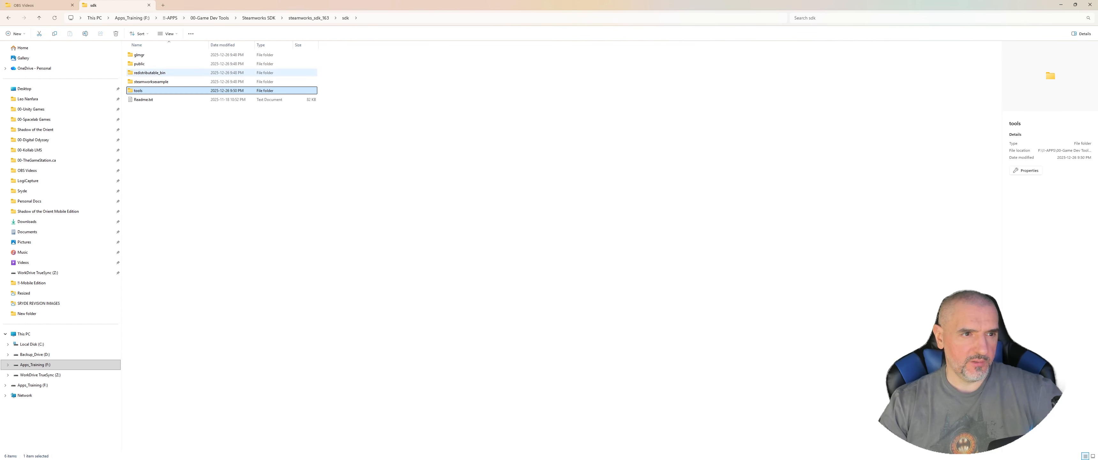
{"action": "left_click", "coordinate": [308, 18]}
{"action": "left_click", "coordinate": [277, 85]}
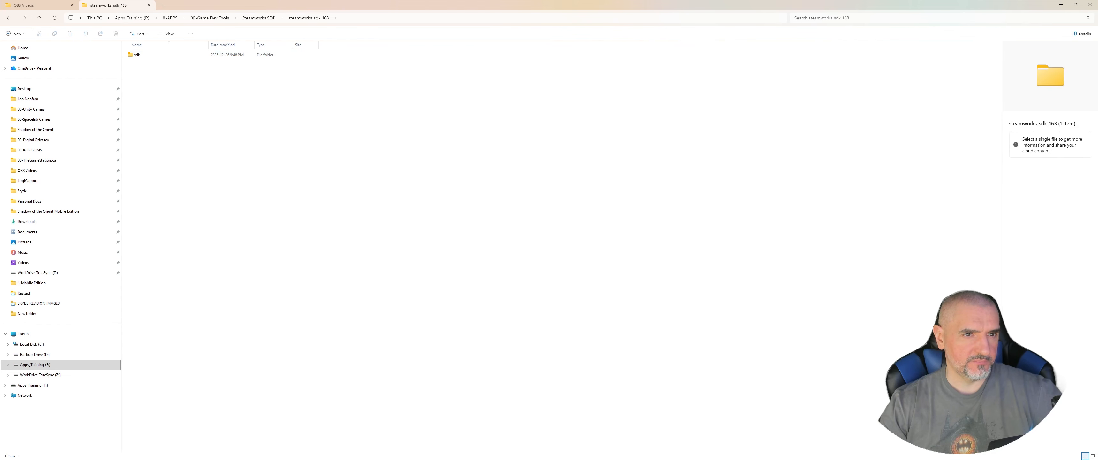
{"action": "left_click", "coordinate": [259, 18]}
{"action": "double_click", "coordinate": [170, 56]}
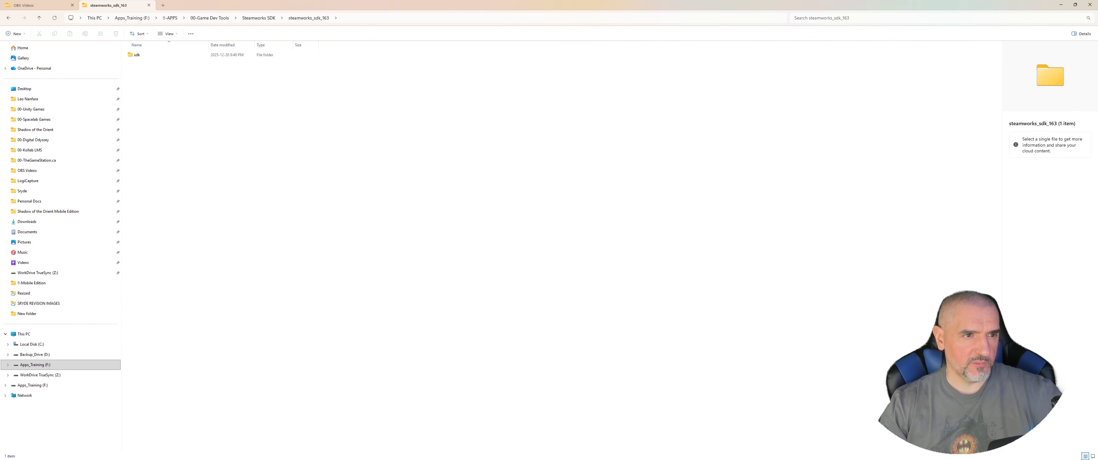
{"action": "double_click", "coordinate": [171, 56]}
{"action": "double_click", "coordinate": [171, 90]}
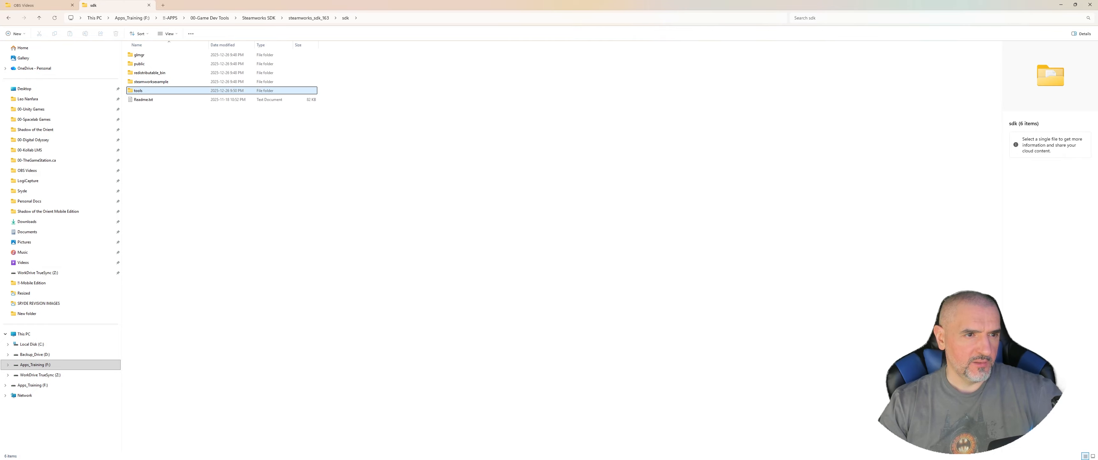
{"action": "double_click", "coordinate": [170, 100]}
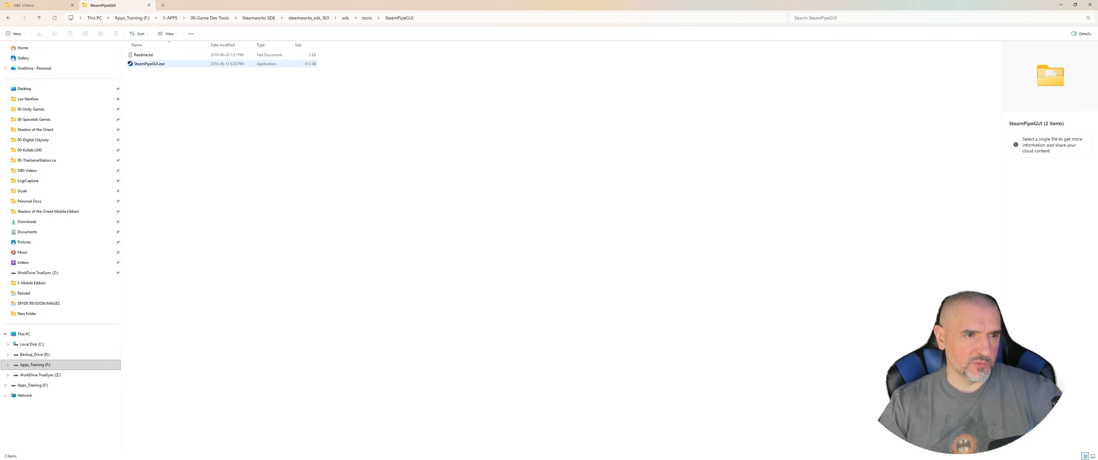
Step: Launch SteamPipeGUI.exe and enter App ID 1234567 with the build description "Shadow of the Orient Upload 1"
{"action": "double_click", "coordinate": [153, 64]}
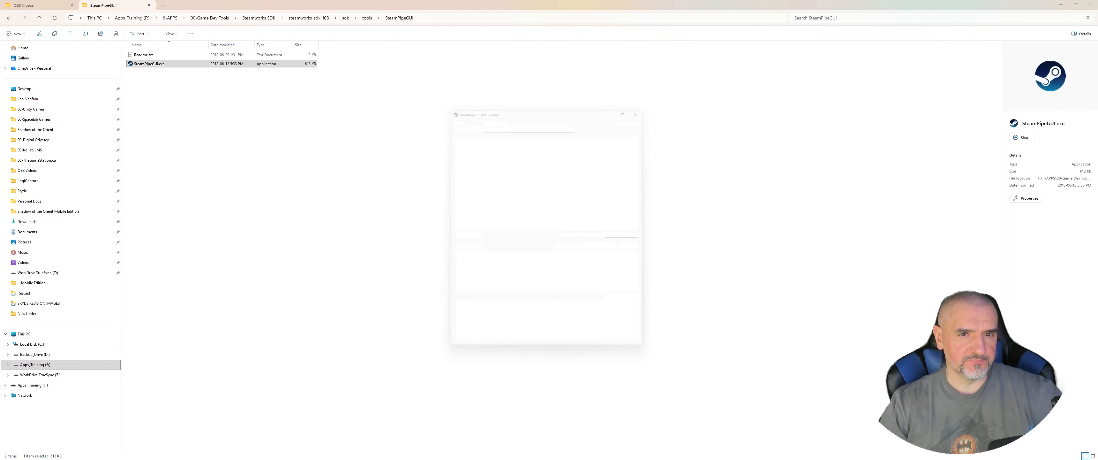
{"action": "left_click_drag", "start_coordinate": [512, 99], "coordinate": [575, 92]}
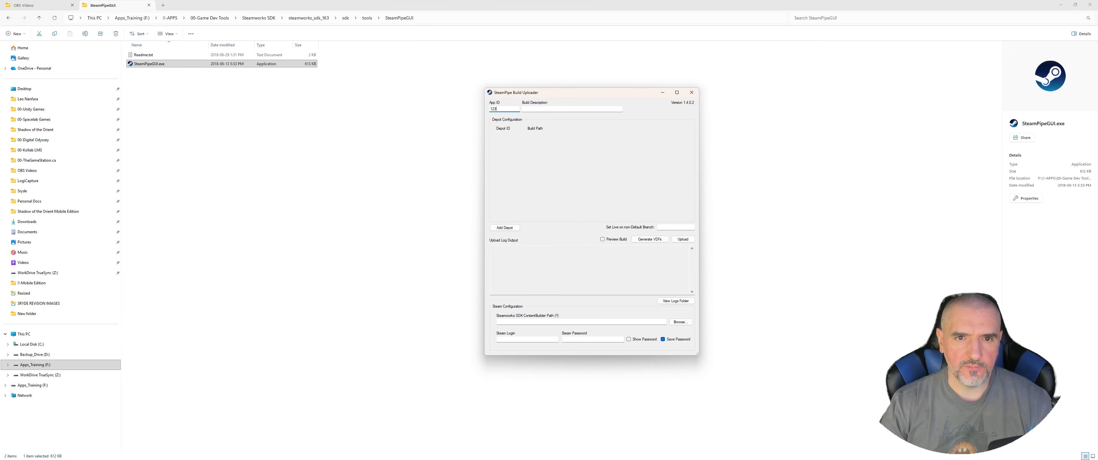
{"action": "type", "text": "7"}
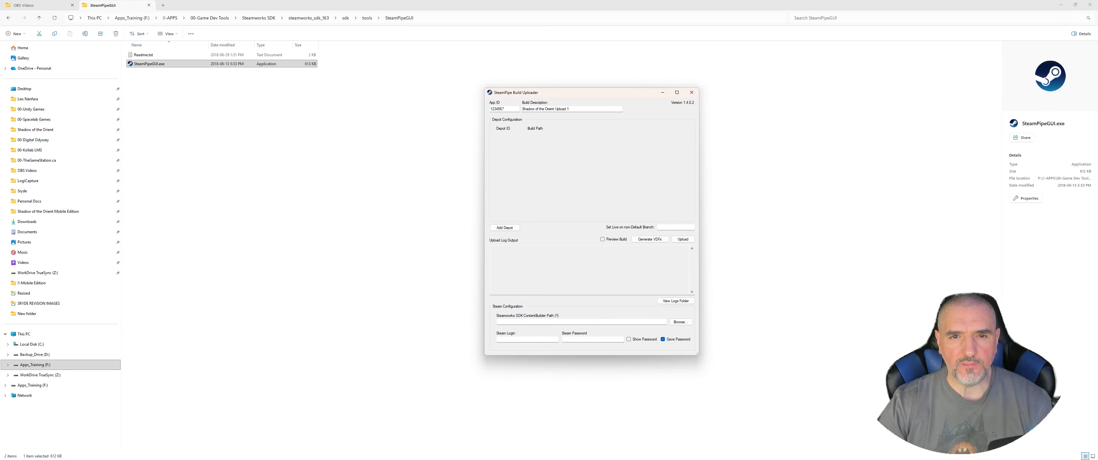
Step: Add a depot to the depot configuration and select its depot ID for editing
{"action": "left_click", "coordinate": [504, 228]}
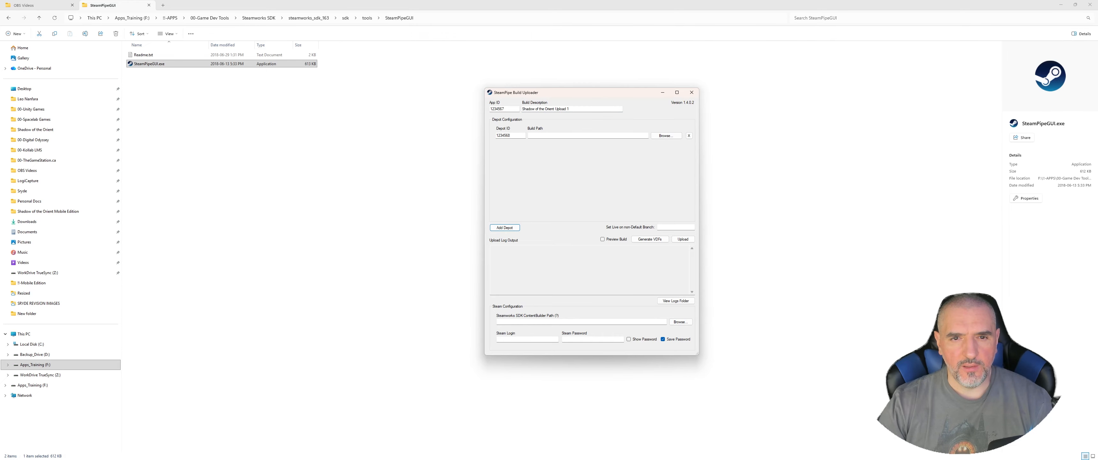
{"action": "double_click", "coordinate": [503, 136]}
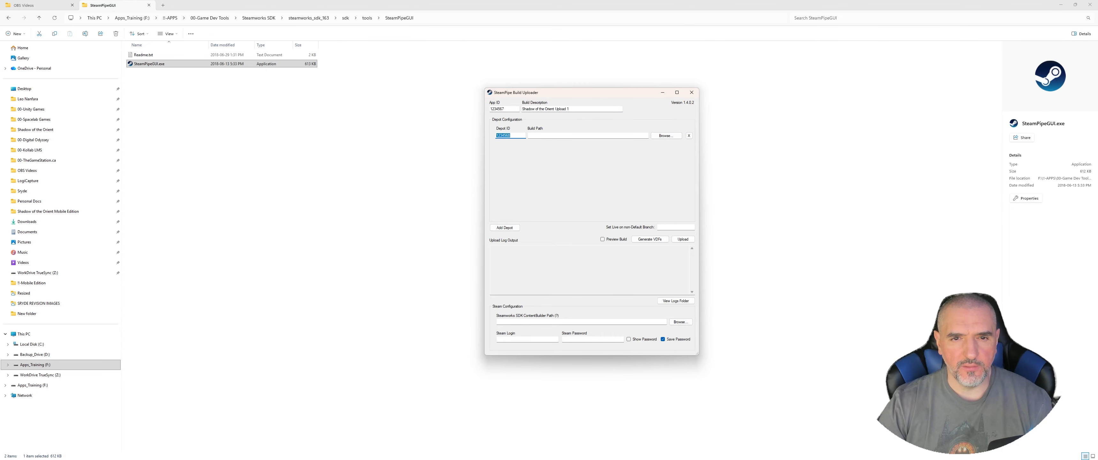
{"action": "left_click_drag", "start_coordinate": [551, 92], "coordinate": [583, 90]}
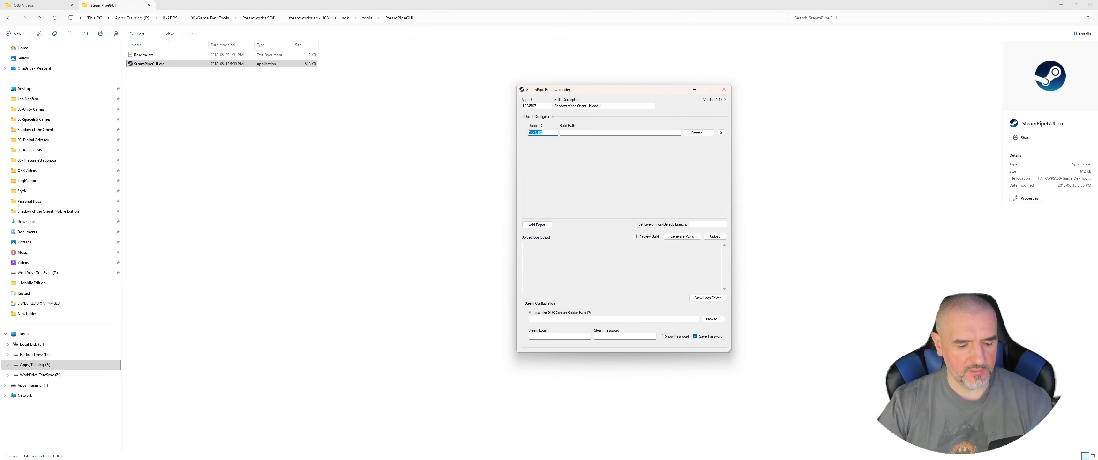
Step: Switch to Steamworks in the browser, list all applications and open the Steamworks Admin page of Shadow of the Orient Playtest
{"action": "key", "text": "alt+Tab"}
{"action": "key", "text": "alt+Tab"}
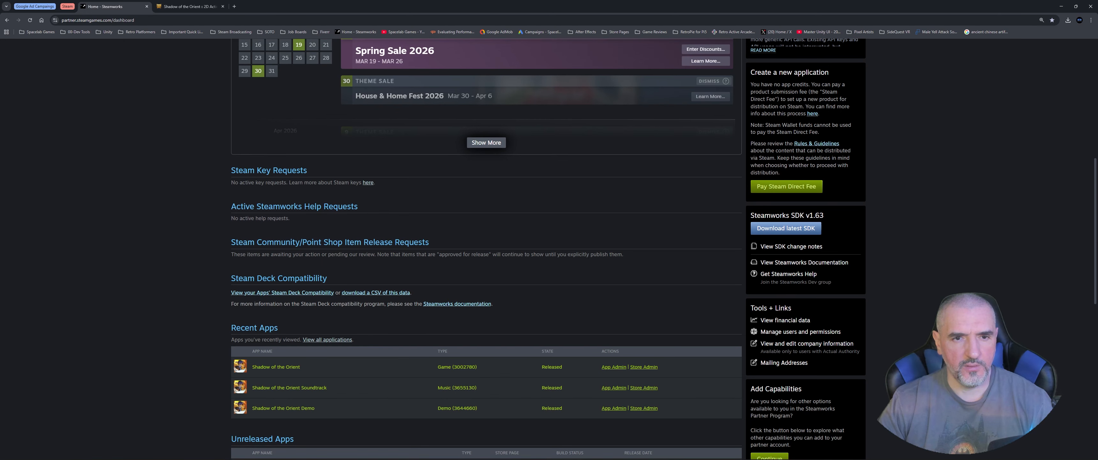
{"action": "scroll", "coordinate": [548, 250], "scroll_direction": "up", "scroll_amount": 8}
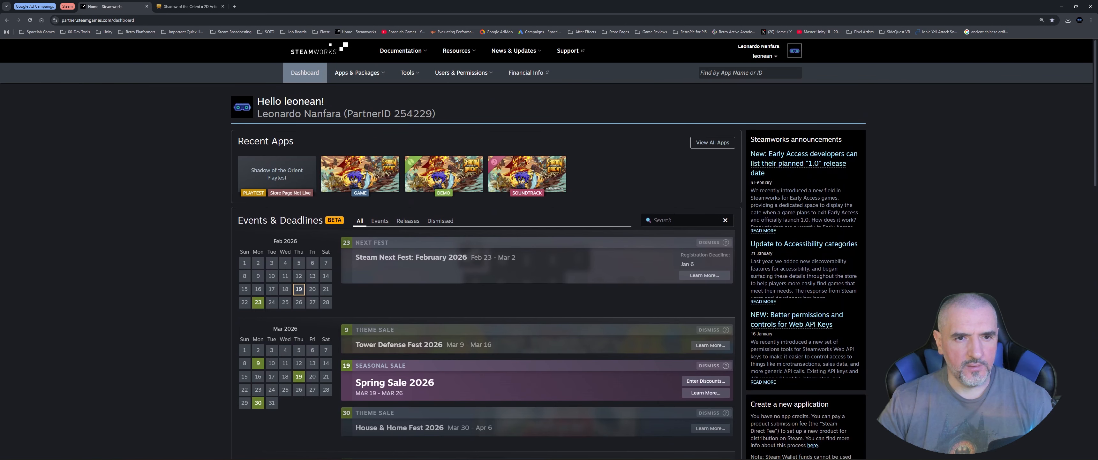
{"action": "mouse_move", "coordinate": [357, 73]}
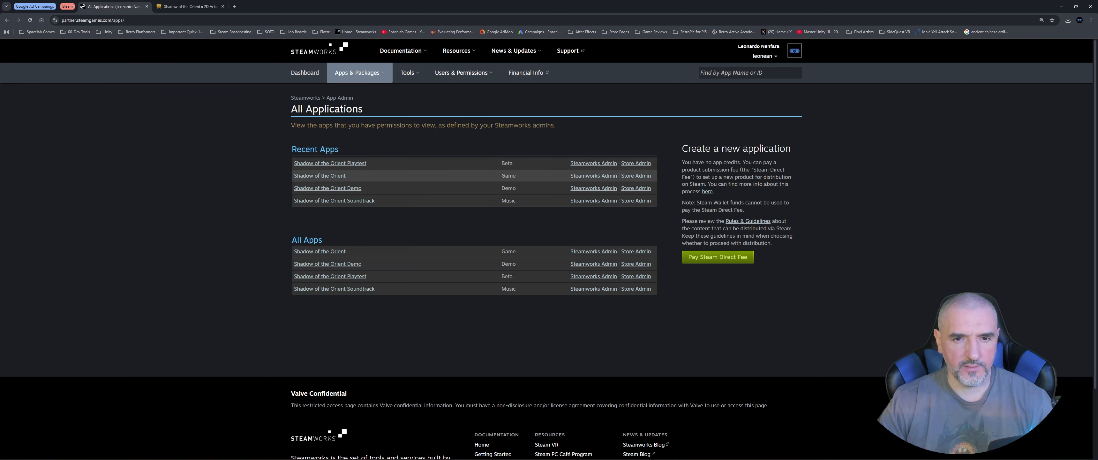
{"action": "double_click", "coordinate": [507, 164]}
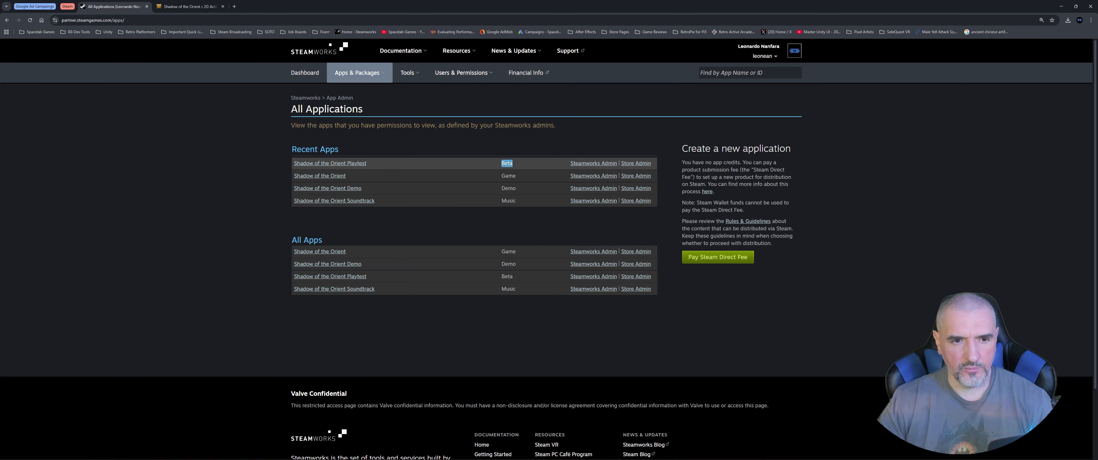
{"action": "left_click_drag", "start_coordinate": [516, 164], "coordinate": [508, 164]}
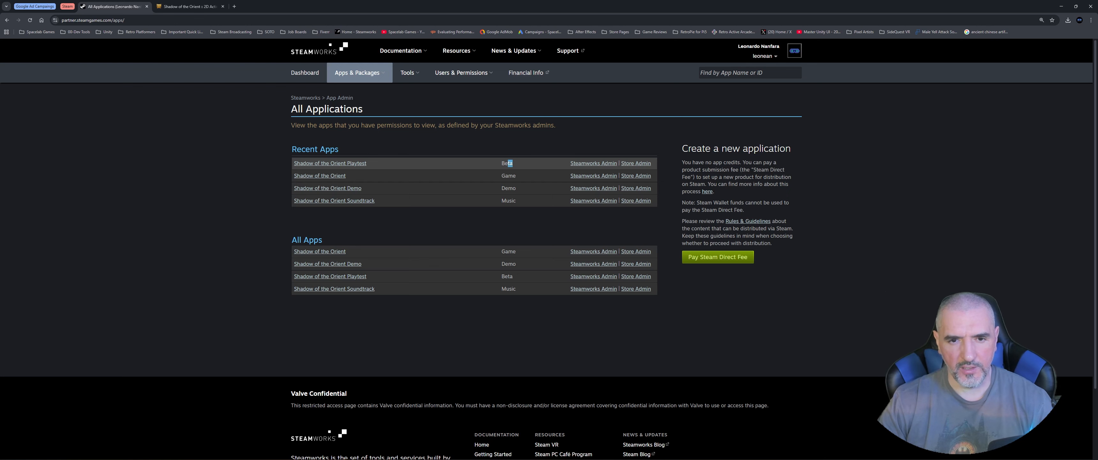
{"action": "left_click", "coordinate": [509, 164]}
{"action": "left_click", "coordinate": [593, 164]}
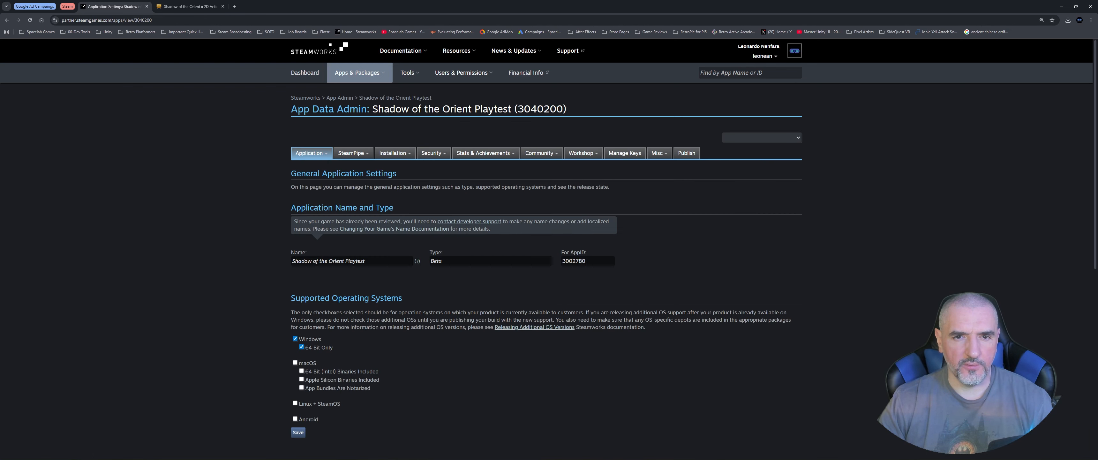
Step: Highlight the Playtest's app ID in the page title and open its SteamPipe depots page
{"action": "left_click_drag", "start_coordinate": [519, 109], "coordinate": [563, 109]}
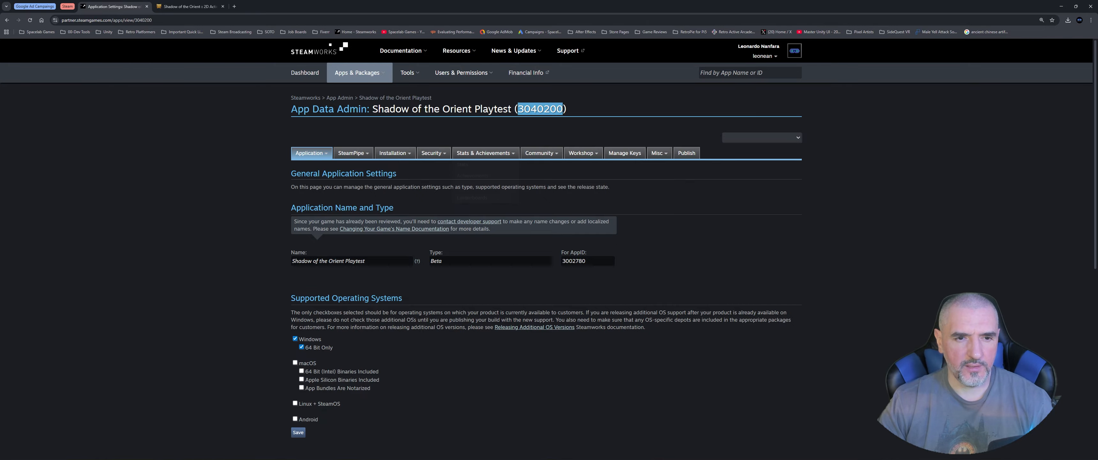
{"action": "mouse_move", "coordinate": [353, 154]}
{"action": "left_click", "coordinate": [346, 176]}
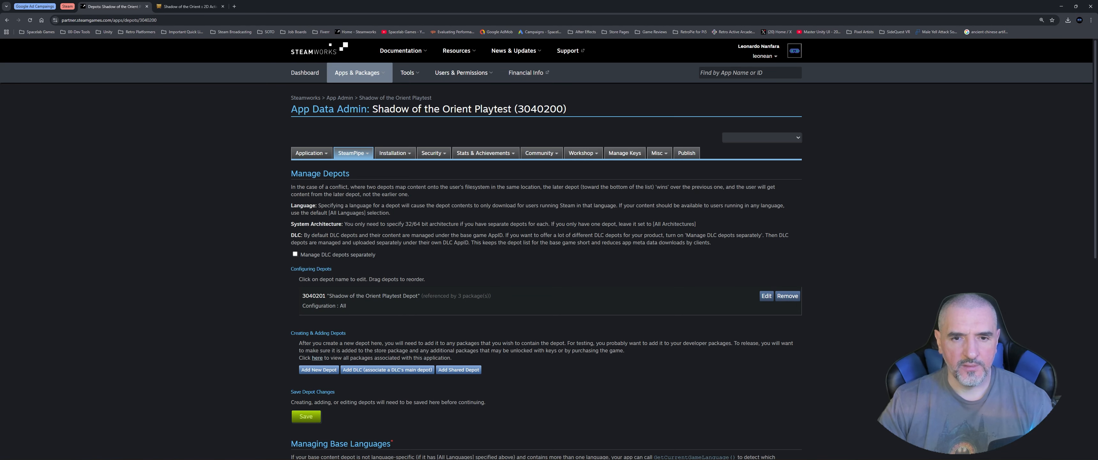
Step: Return to the SteamPipe Build Uploader and set the App ID to 3040200 and the depot ID to 3040201
{"action": "key", "text": "alt+Tab"}
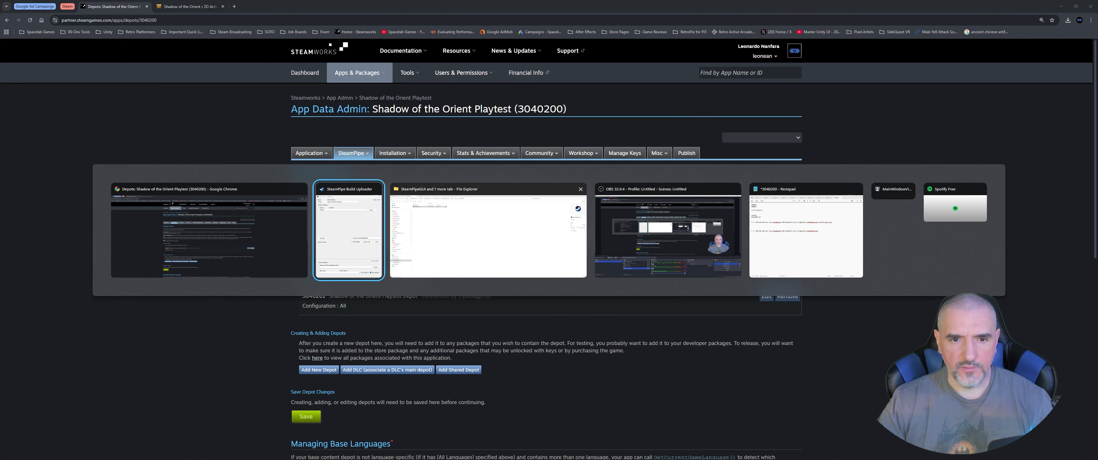
{"action": "left_click_drag", "start_coordinate": [605, 89], "coordinate": [660, 137]}
{"action": "double_click", "coordinate": [584, 154]}
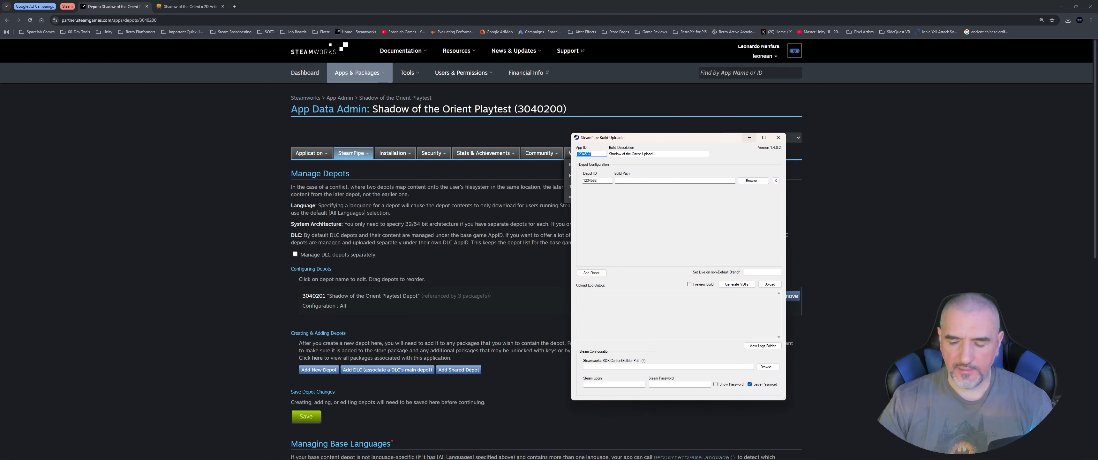
{"action": "type", "text": "30"}
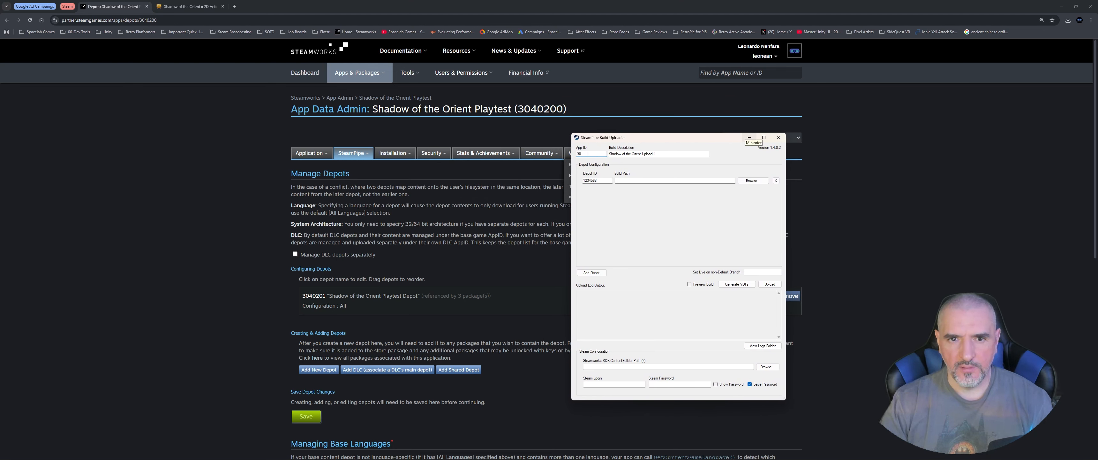
{"action": "type", "text": "4020"}
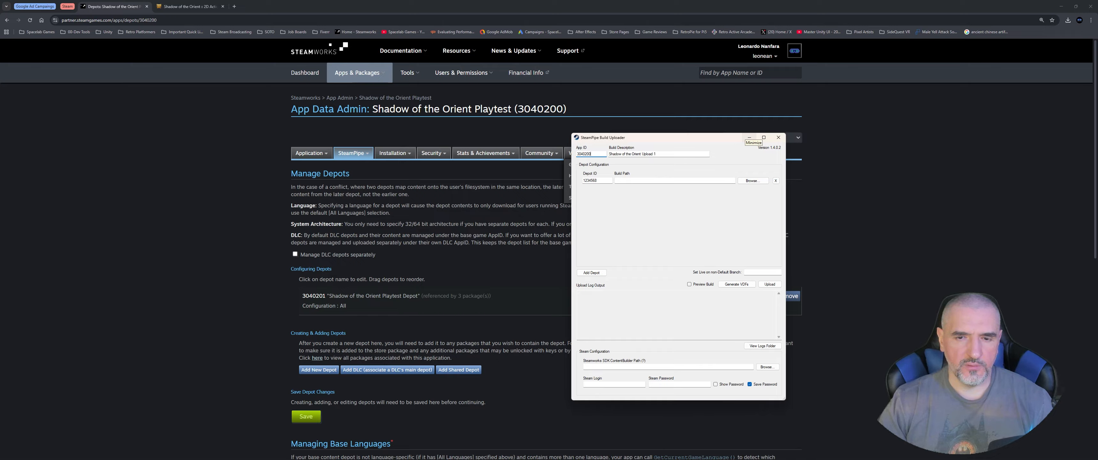
{"action": "type", "text": "0"}
{"action": "key", "text": "Tab"}
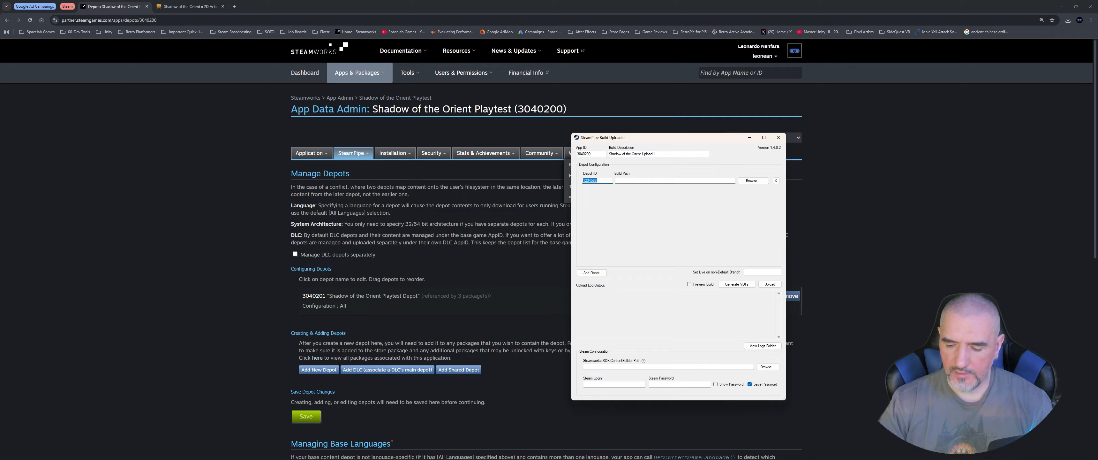
{"action": "type", "text": "3040201"}
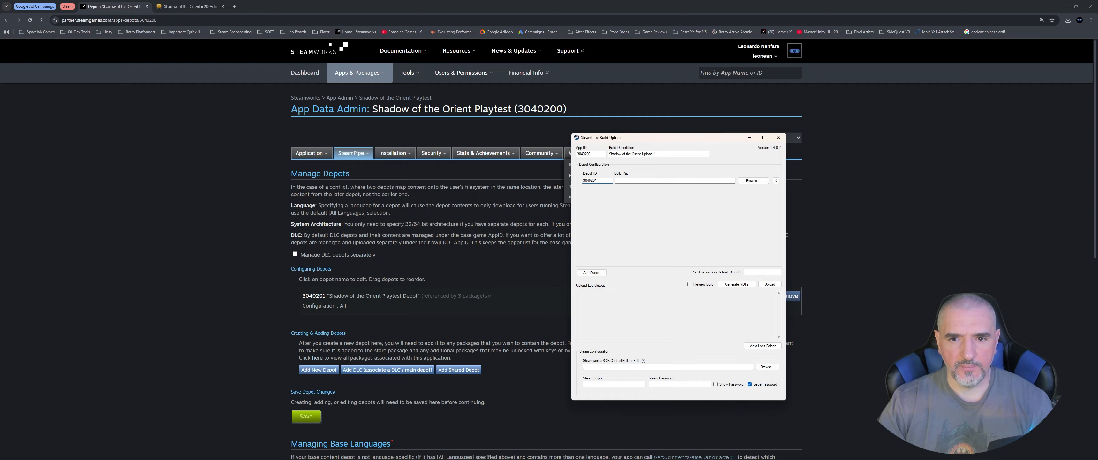
Step: Paste the path of the SOTO_Live folder inside ContentBuilder's content folder as the depot's build path
{"action": "left_click_drag", "start_coordinate": [611, 133], "coordinate": [493, 117]}
{"action": "left_click", "coordinate": [525, 161]}
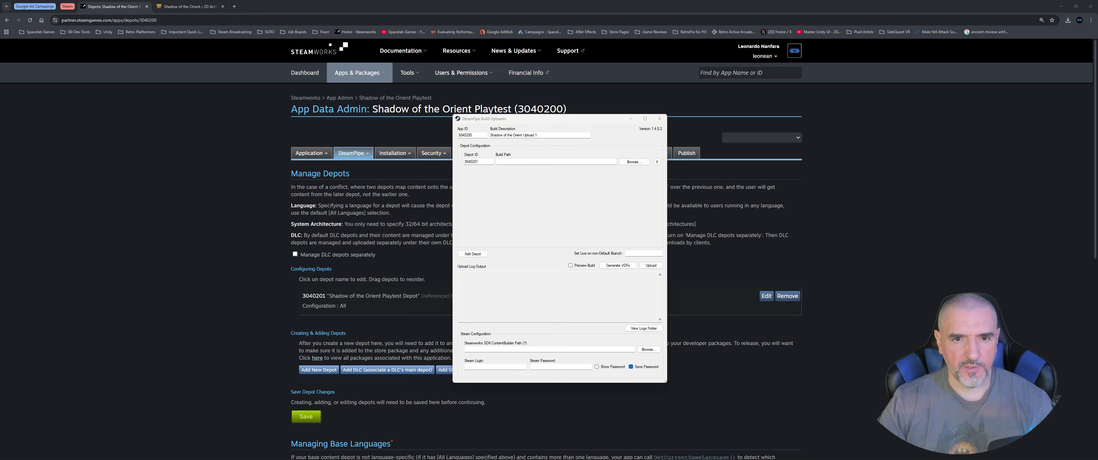
{"action": "key", "text": "alt+Tab"}
{"action": "key", "text": "ctrl+v"}
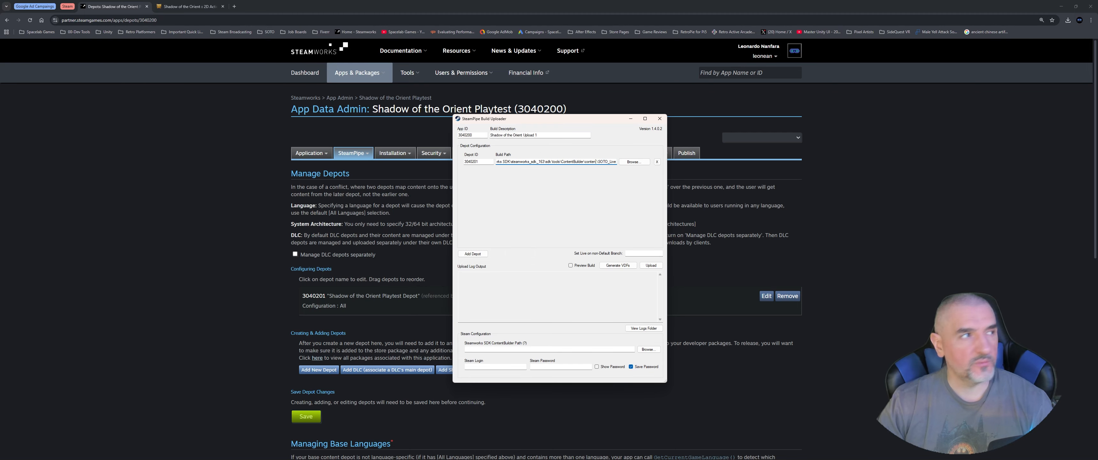
Step: Switch to File Explorer and open the SOTO_Live folder under sdk, tools, ContentBuilder and content
{"action": "key", "text": "alt+Tab"}
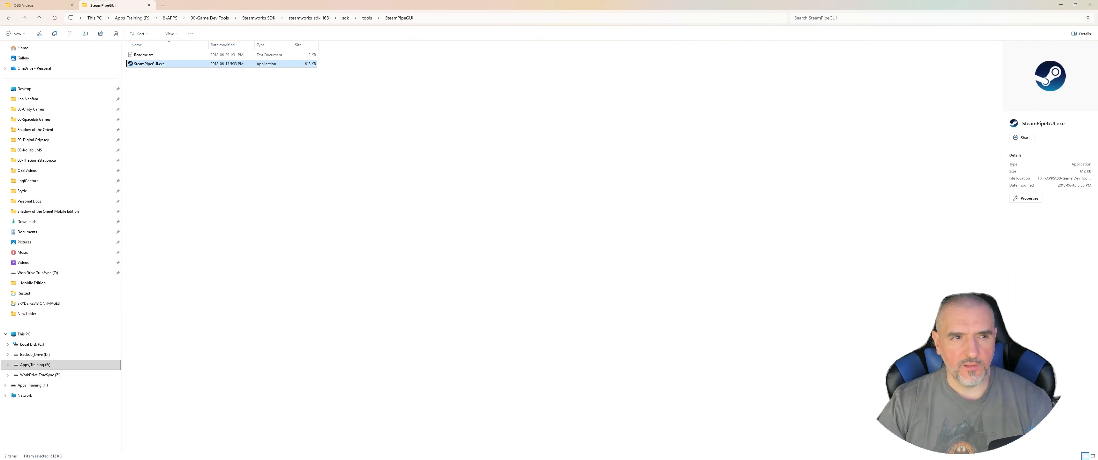
{"action": "left_click", "coordinate": [511, 222]}
{"action": "key", "text": "alt+Up"}
{"action": "key", "text": "alt+Up"}
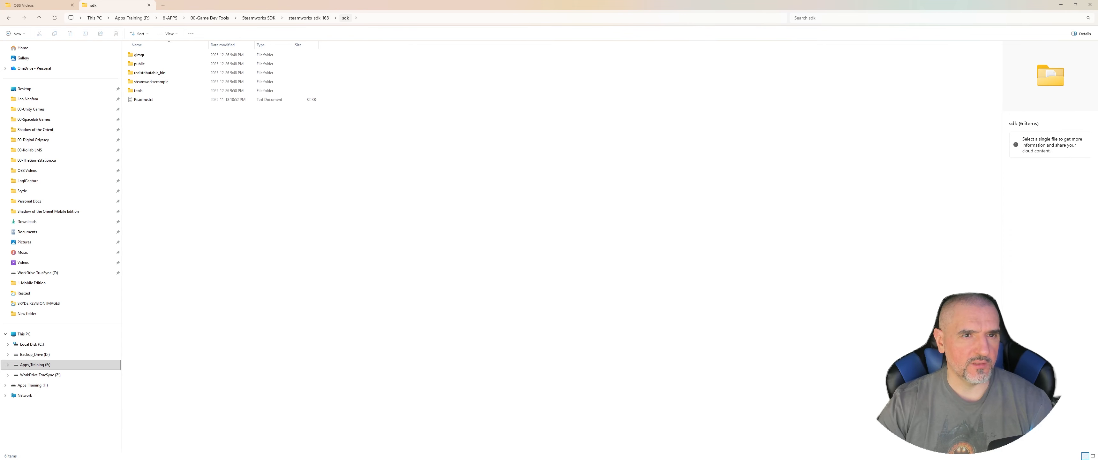
{"action": "double_click", "coordinate": [138, 90]}
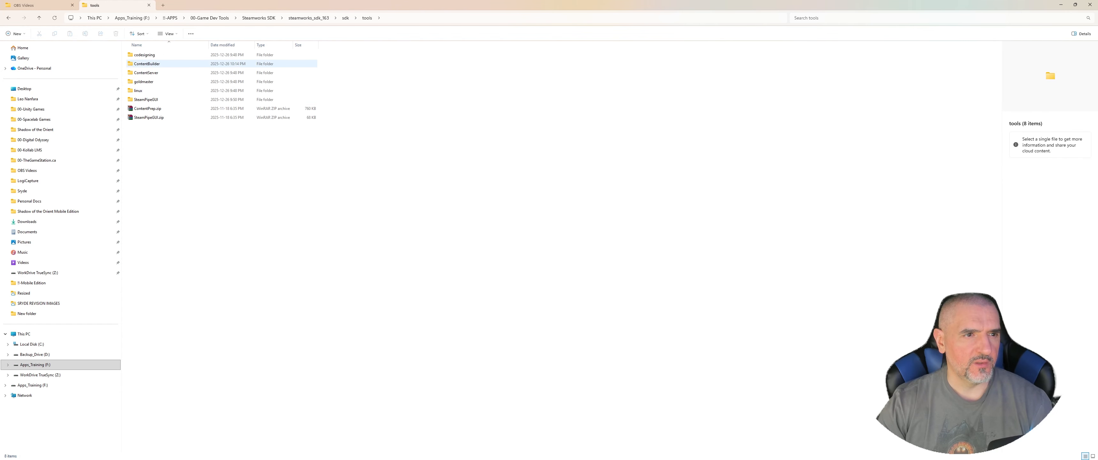
{"action": "double_click", "coordinate": [145, 63]}
{"action": "left_click", "coordinate": [139, 99]}
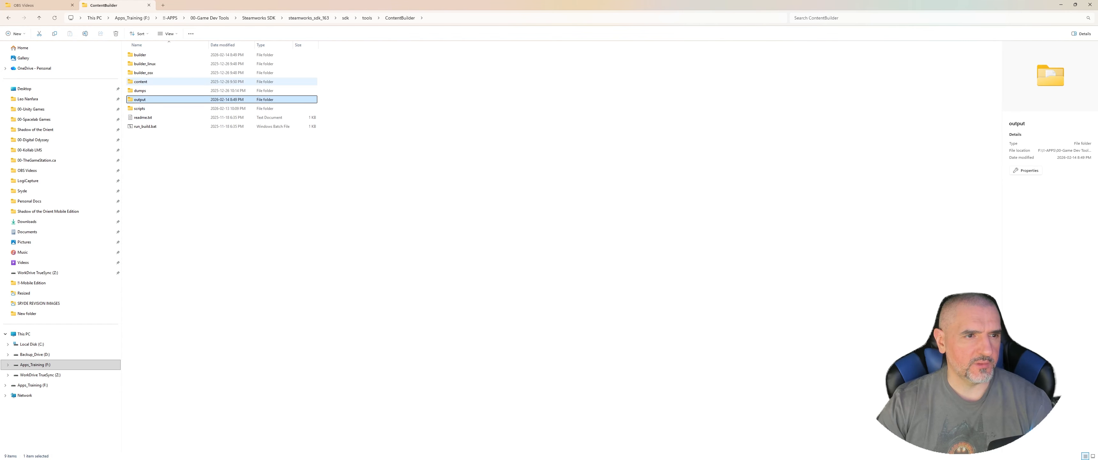
{"action": "double_click", "coordinate": [141, 82]}
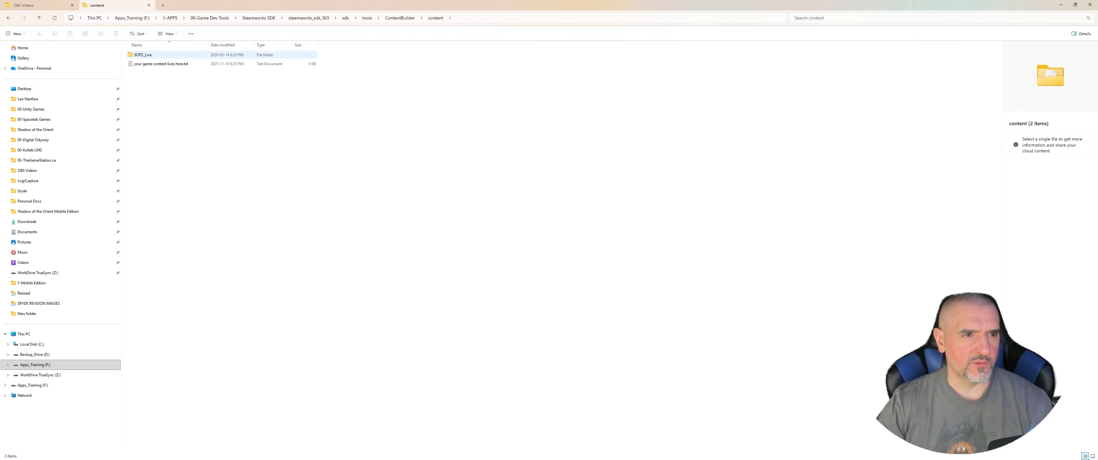
{"action": "double_click", "coordinate": [143, 55]}
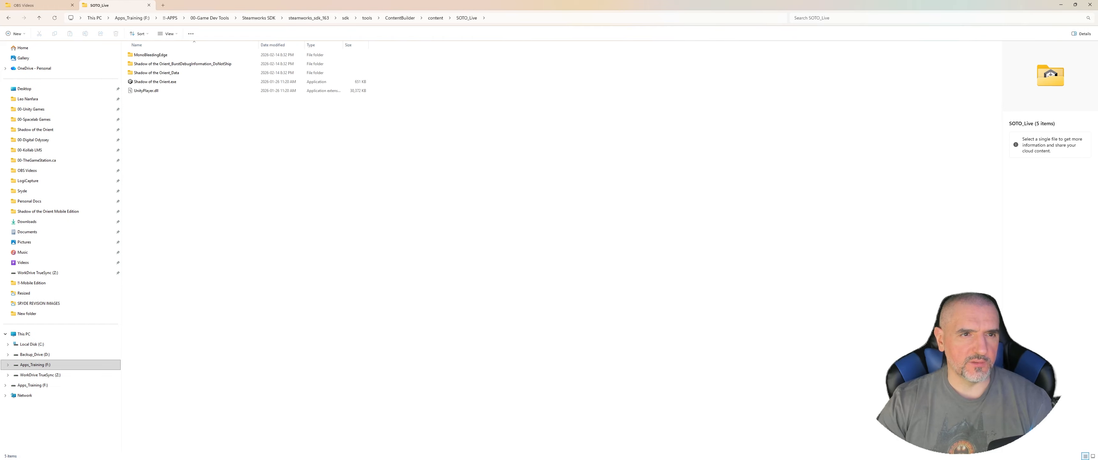
Step: Copy the full folder path of SOTO_Live from File Explorer
{"action": "left_click", "coordinate": [512, 18]}
{"action": "key", "text": "ctrl+c"}
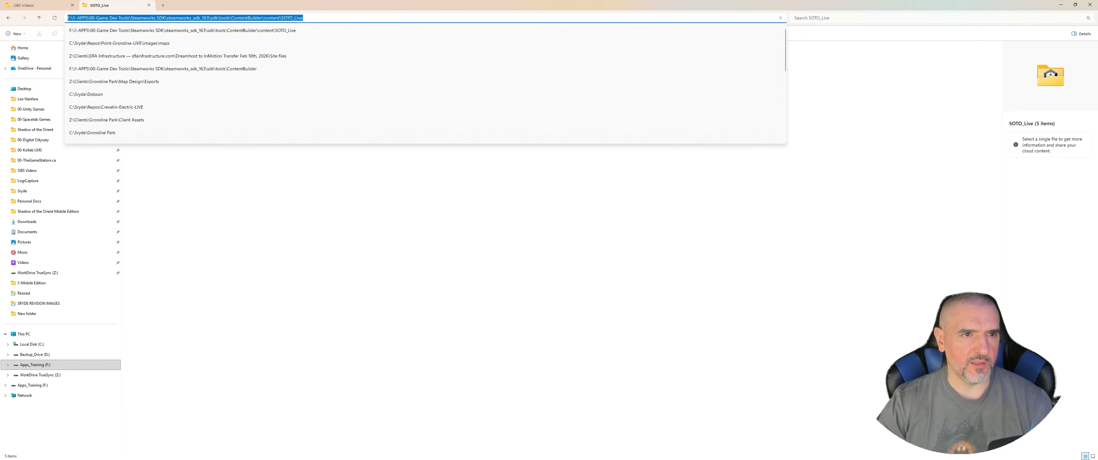
{"action": "right_click", "coordinate": [268, 18]}
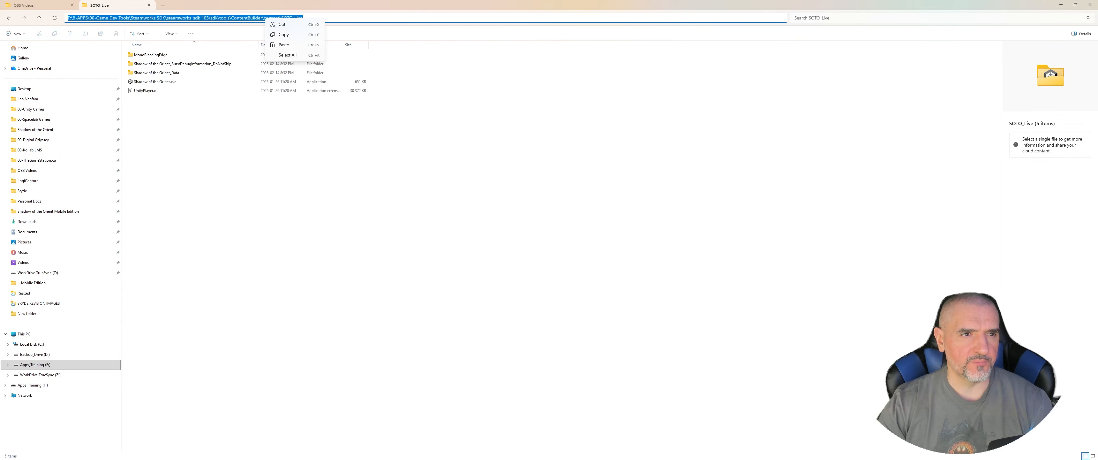
{"action": "left_click", "coordinate": [294, 35]}
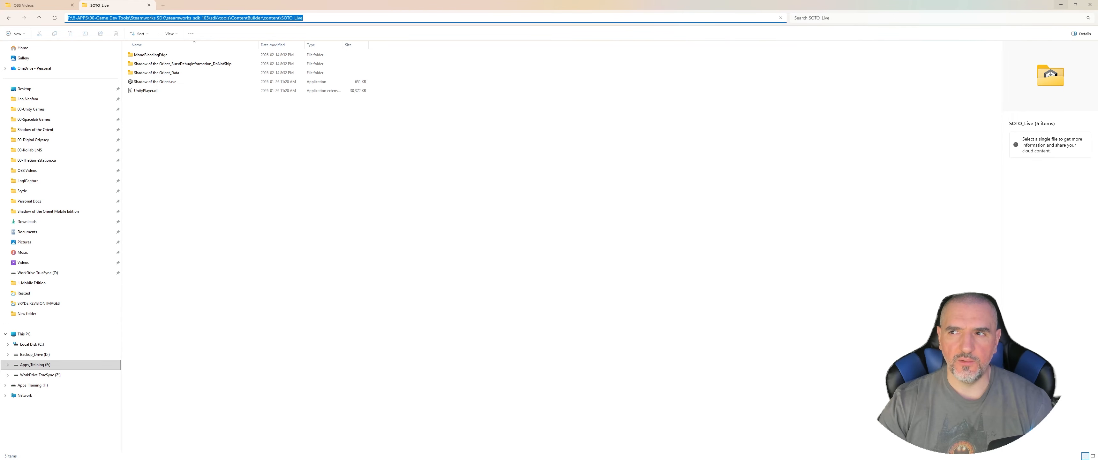
Step: Return to the SteamPipe Build Uploader and replace the depot's build path with the copied SOTO_Live path
{"action": "left_click", "coordinate": [1062, 5]}
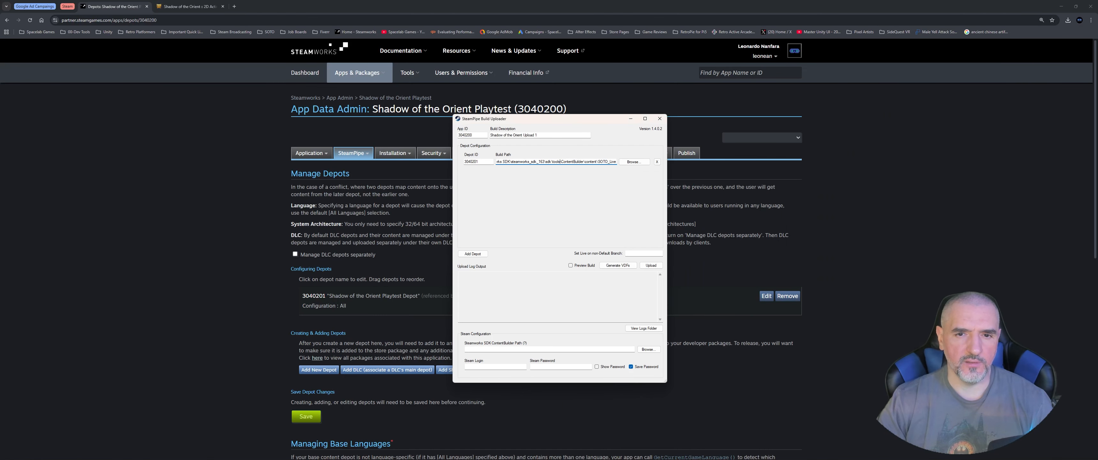
{"action": "key", "text": "ctrl+a"}
{"action": "key", "text": "BackSpace"}
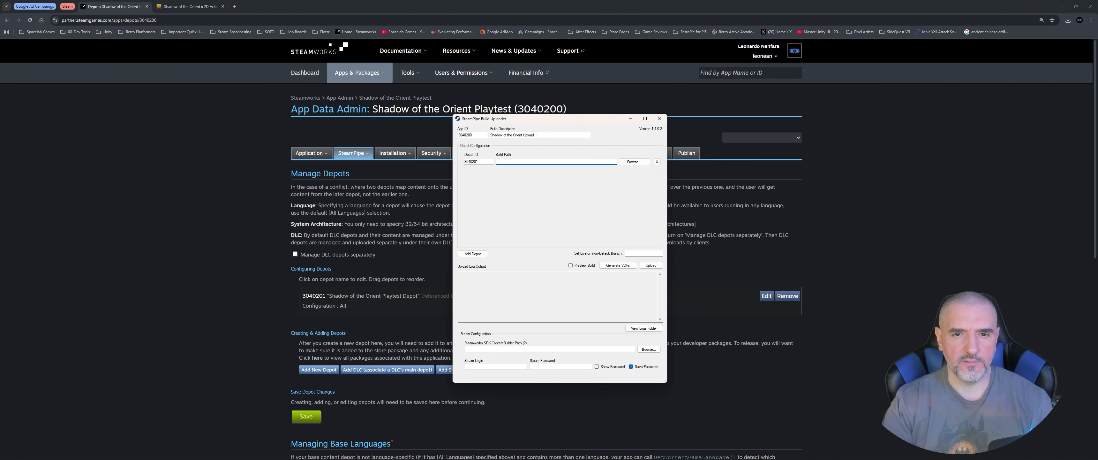
{"action": "key", "text": "ctrl+v"}
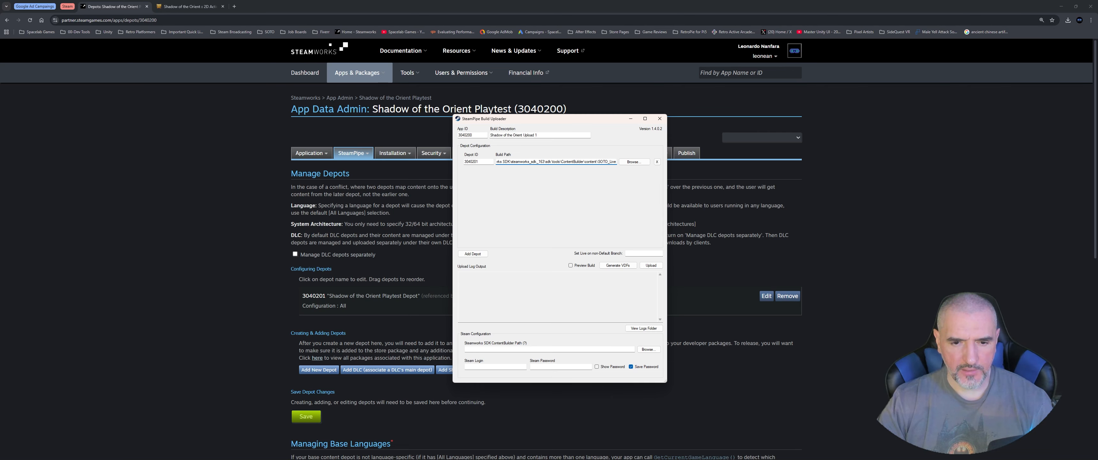
{"action": "left_click", "coordinate": [550, 349]}
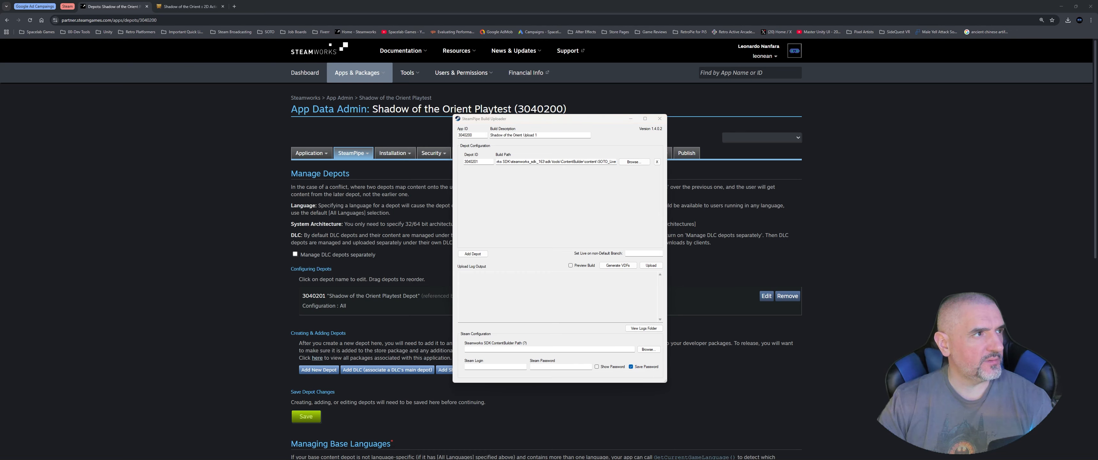
Step: Return to the SteamPipe Build Uploader and paste the ContentBuilder folder's path as the Steamworks SDK ContentBuilder path
{"action": "key", "text": "alt+Tab"}
{"action": "key", "text": "ctrl+v"}
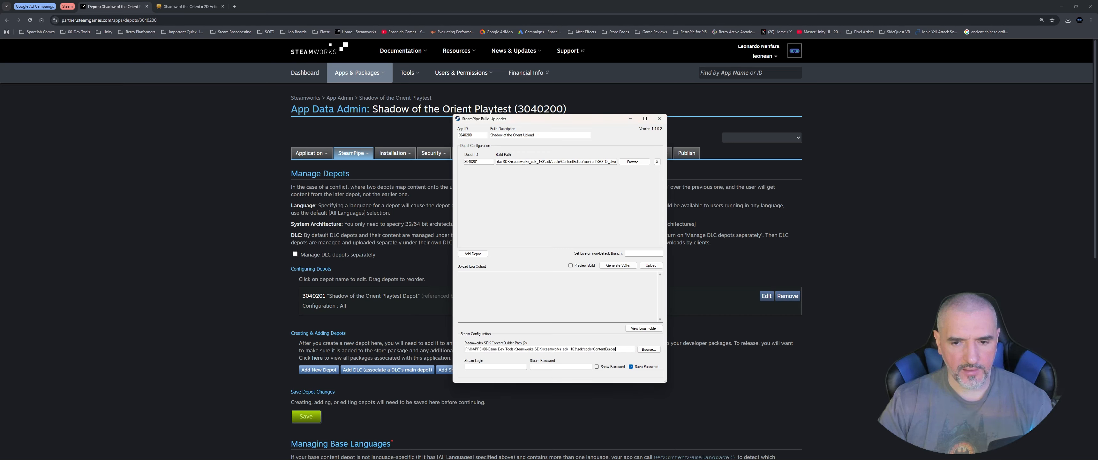
{"action": "left_click", "coordinate": [550, 349]}
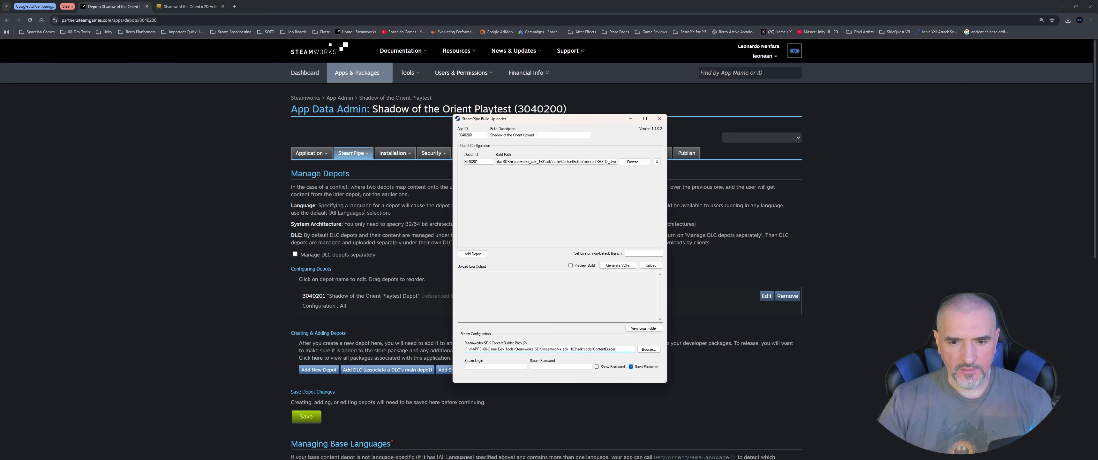
{"action": "key", "text": "ctrl+shift+Left"}
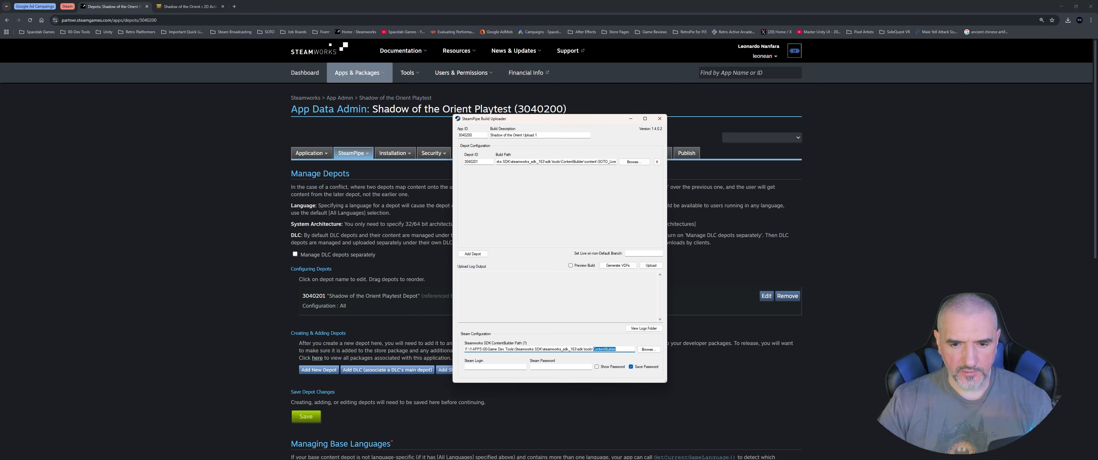
Step: Examine the content\SOTO_Live ending of the depot's build path for comparison with the ContentBuilder path
{"action": "left_click_drag", "start_coordinate": [604, 162], "coordinate": [514, 162]}
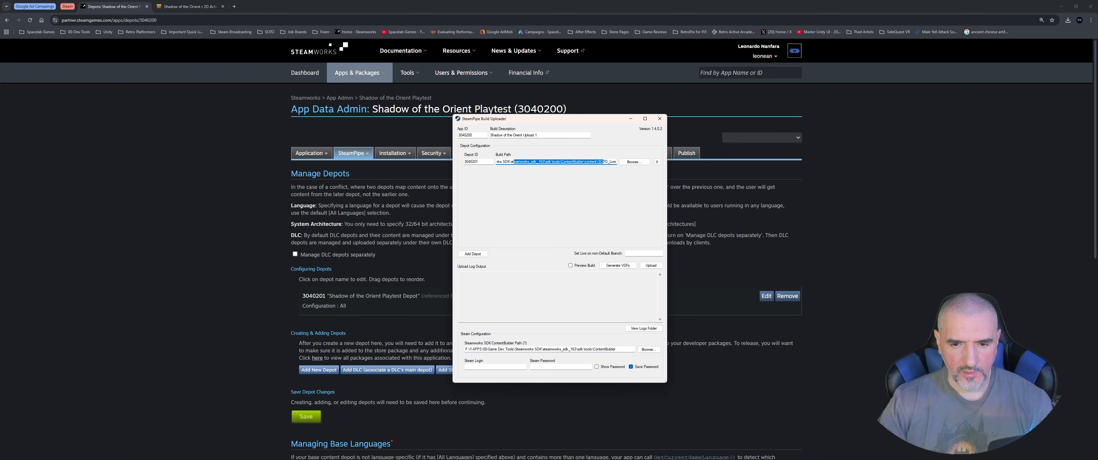
{"action": "left_click", "coordinate": [586, 162]}
{"action": "left_click_drag", "start_coordinate": [585, 161], "coordinate": [616, 161]}
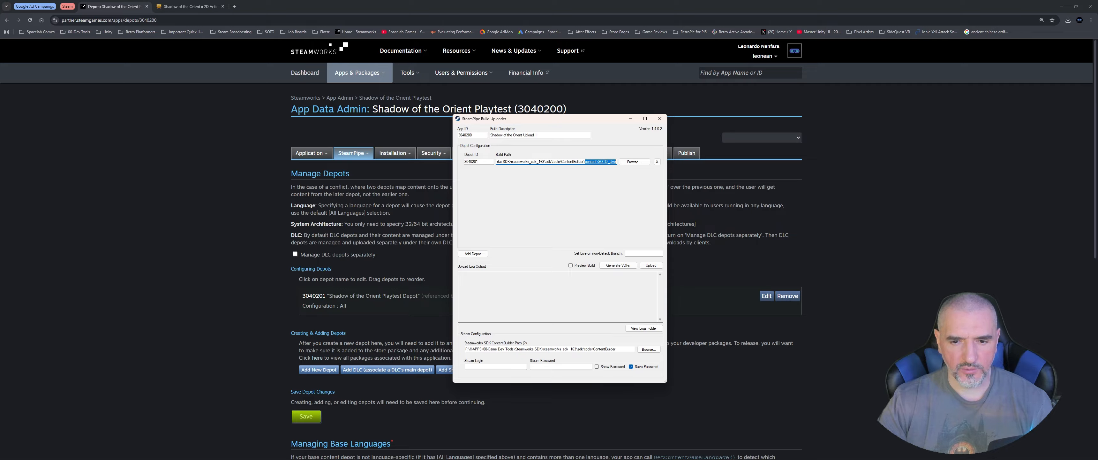
Step: Copy the ContentBuilder folder's full path from File Explorer and replace the uploader's Steamworks SDK ContentBuilder path with it
{"action": "left_click_drag", "start_coordinate": [618, 350], "coordinate": [465, 349]}
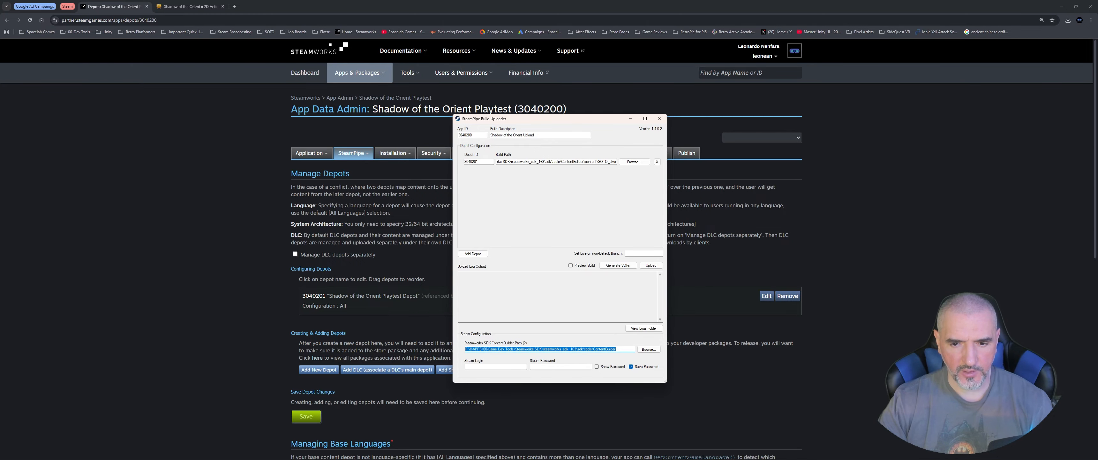
{"action": "key", "text": "alt+Tab"}
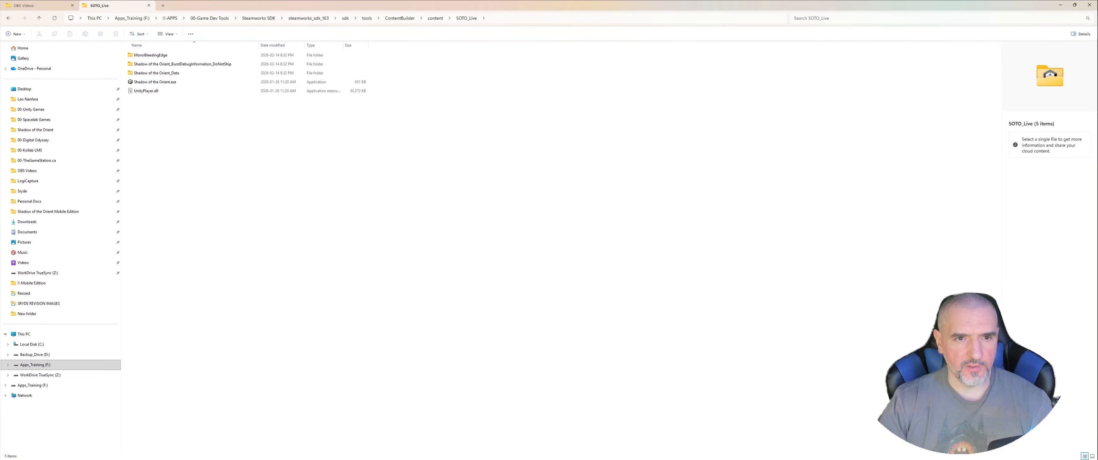
{"action": "key", "text": "alt+Up"}
{"action": "key", "text": "alt+Up"}
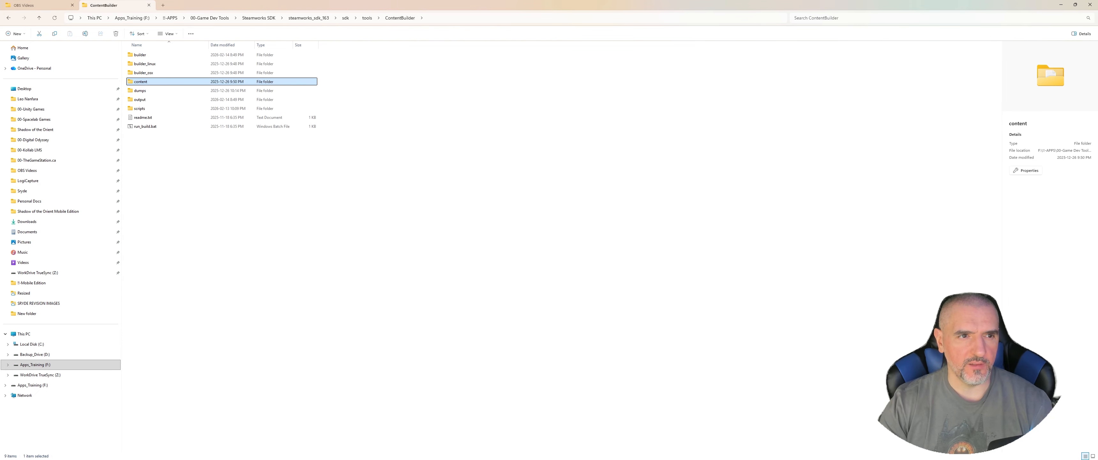
{"action": "key", "text": "alt+d"}
{"action": "key", "text": "ctrl+c"}
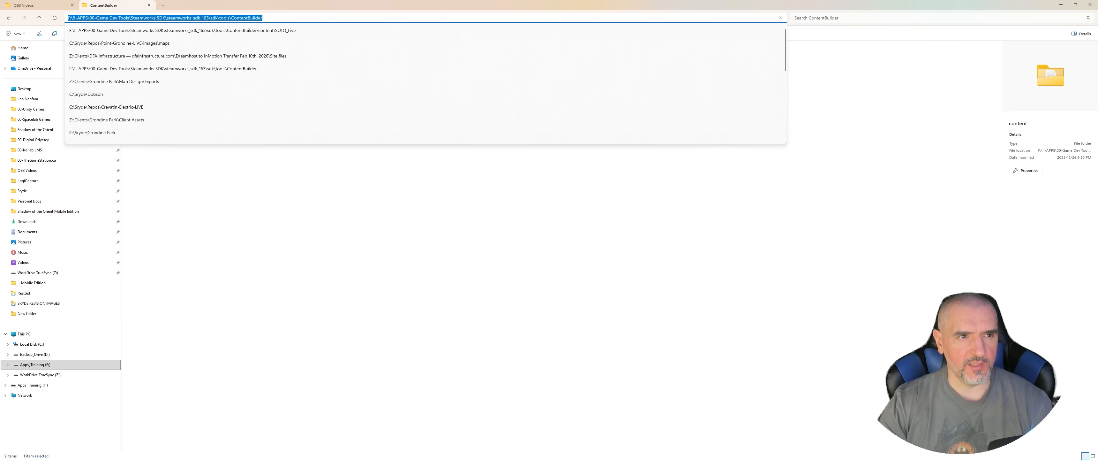
{"action": "key", "text": "Return"}
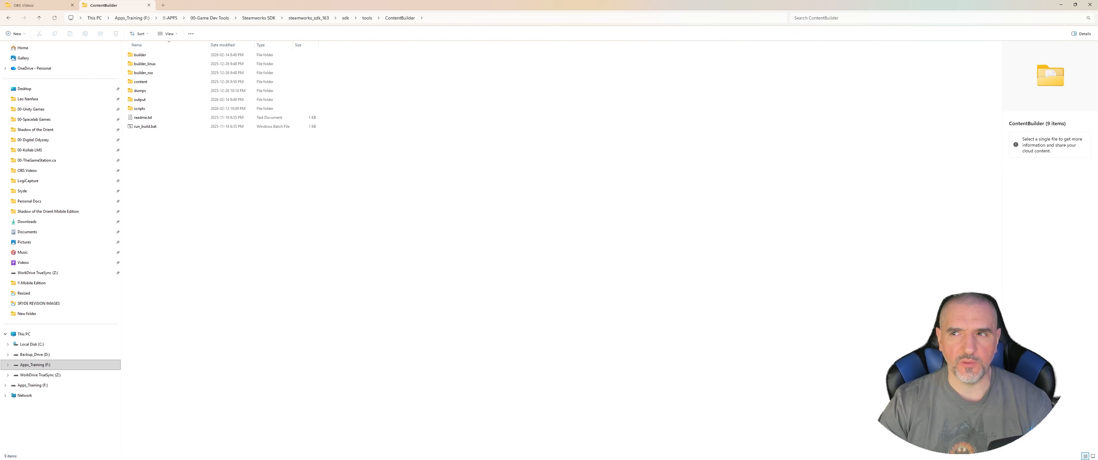
{"action": "key", "text": "alt+Tab"}
{"action": "key", "text": "ctrl+v"}
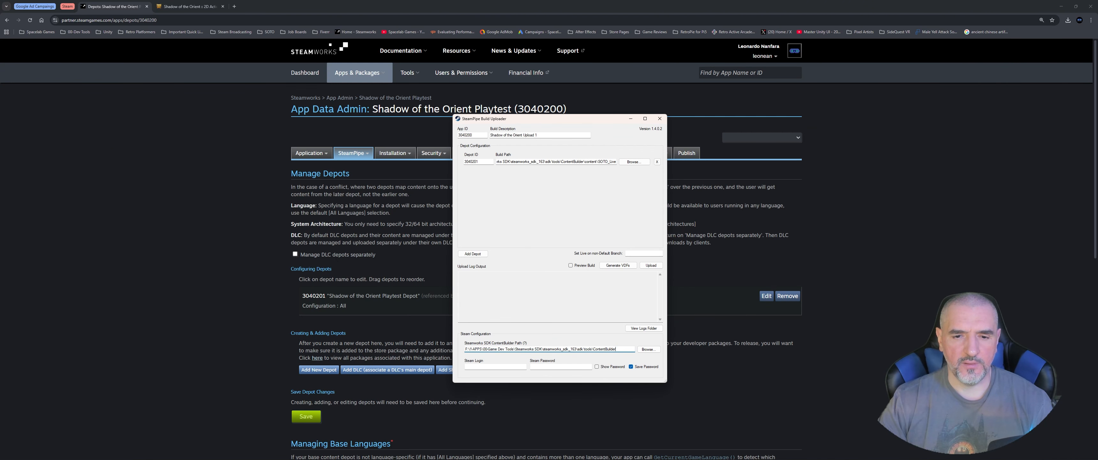
Step: Point out the Steam Login and Steam Password fields in the Steam configuration, leaving both blank
{"action": "left_click", "coordinate": [495, 366]}
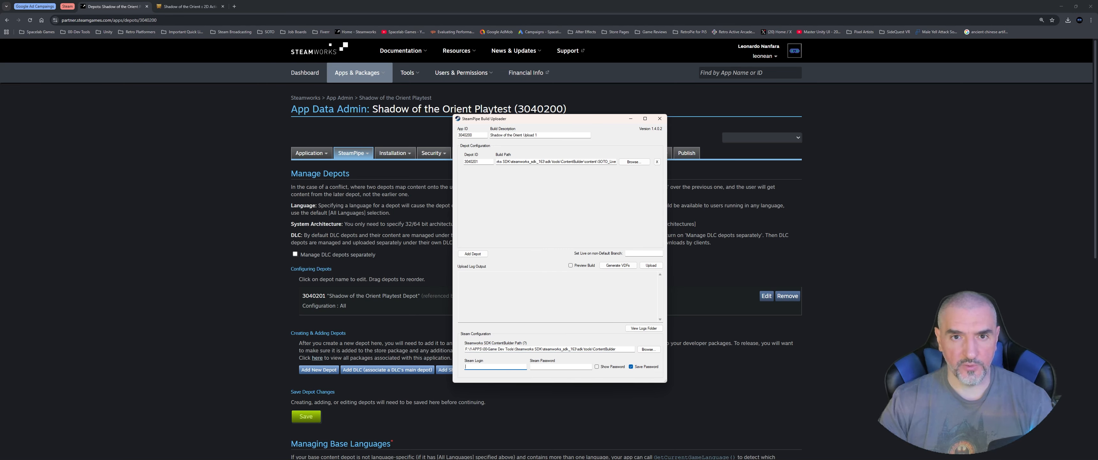
{"action": "left_click", "coordinate": [561, 366]}
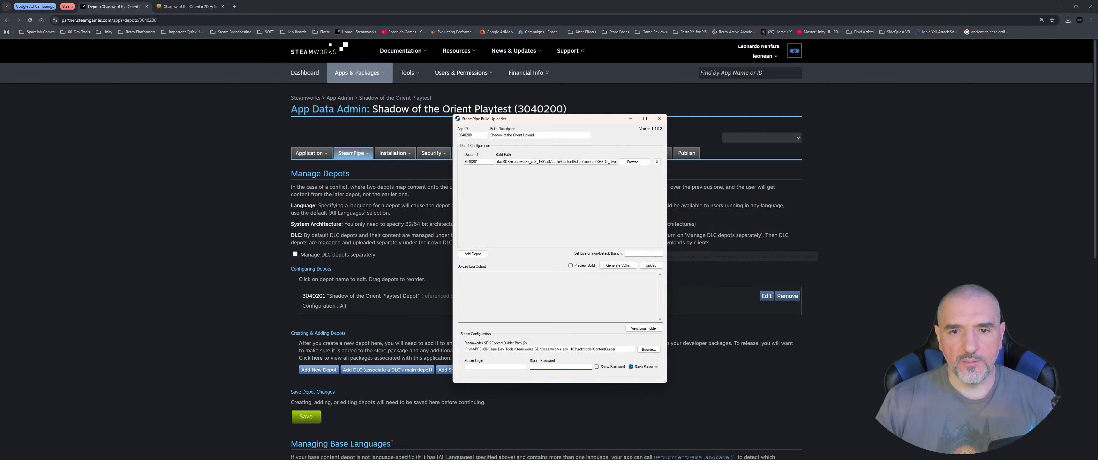
Step: Move the uploader window aside, switch to Steamworks in Chrome and open the Shadow of the Orient Playtest's Builds page
{"action": "left_click_drag", "start_coordinate": [615, 121], "coordinate": [760, 119]}
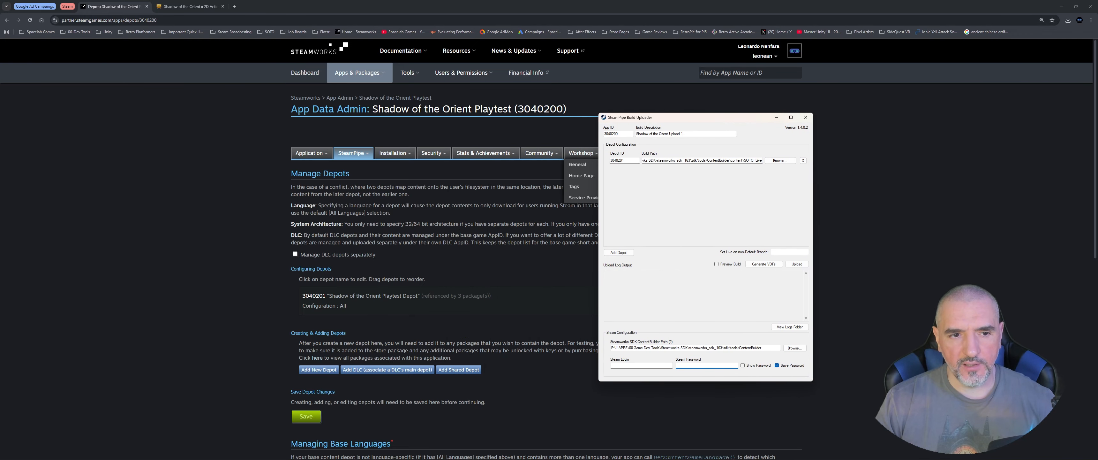
{"action": "key", "text": "alt+Tab"}
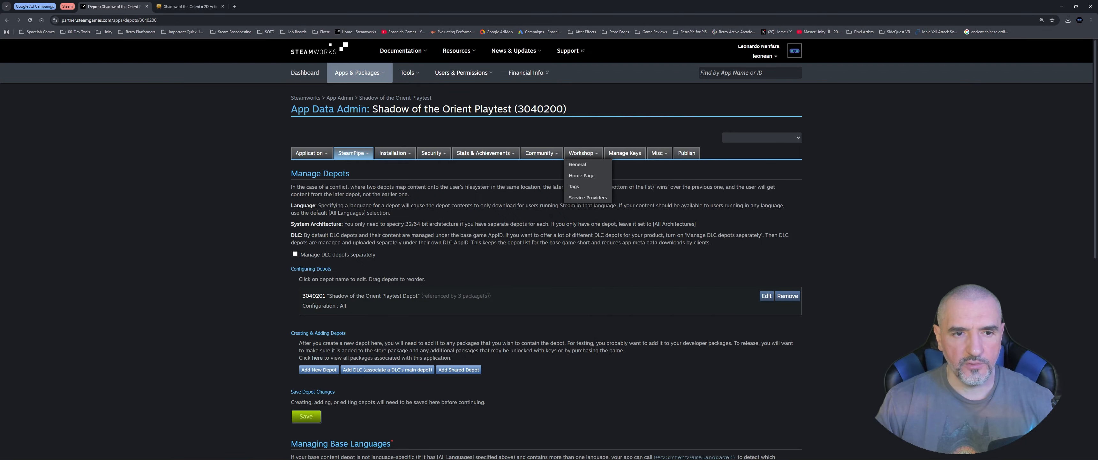
{"action": "mouse_move", "coordinate": [353, 154]}
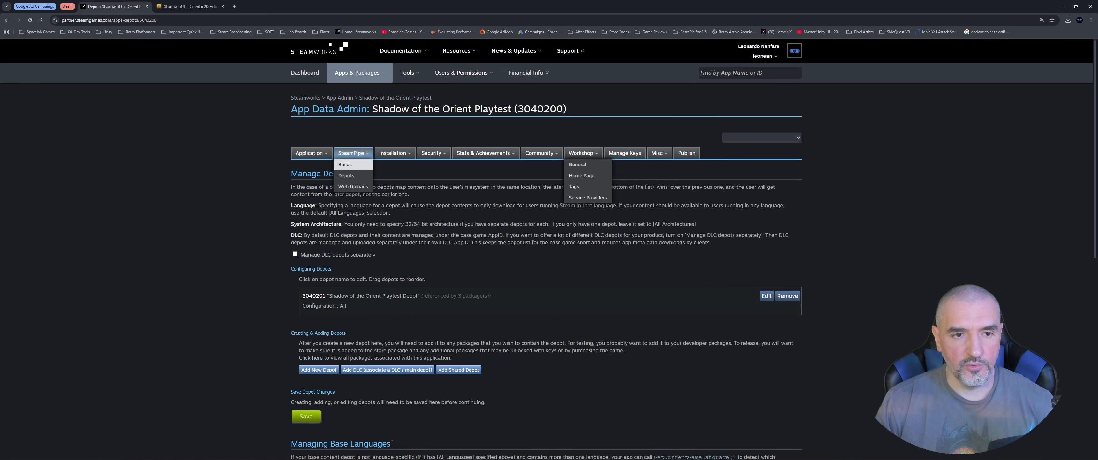
{"action": "left_click", "coordinate": [345, 164]}
{"action": "scroll", "coordinate": [549, 249], "scroll_direction": "down", "scroll_amount": 3}
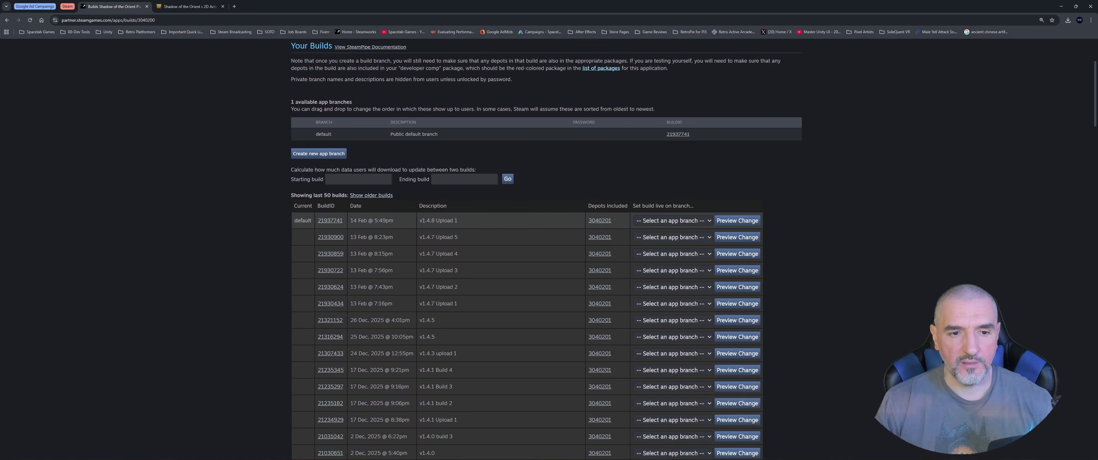
Step: Select default as the app branch on which to set the v1.4.8 Upload 1 build live
{"action": "left_click", "coordinate": [674, 221]}
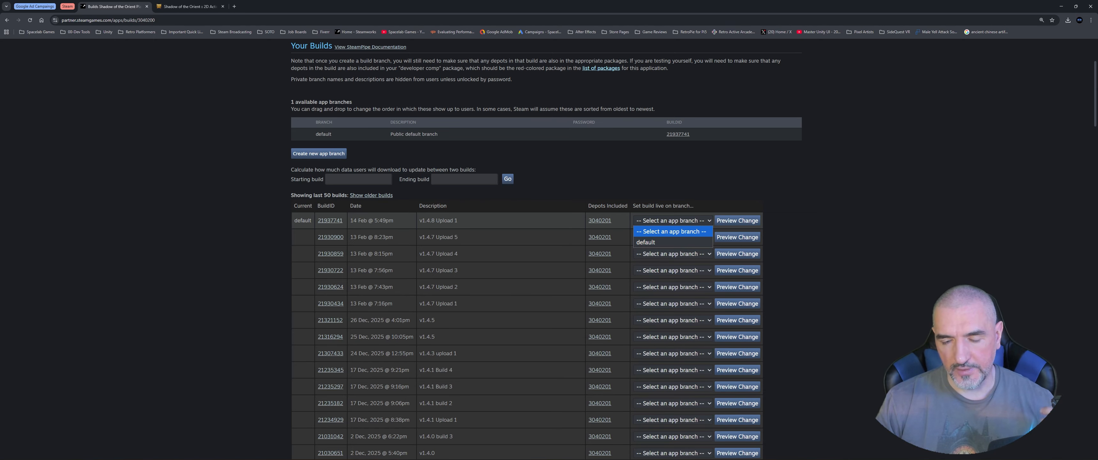
{"action": "left_click", "coordinate": [554, 253]}
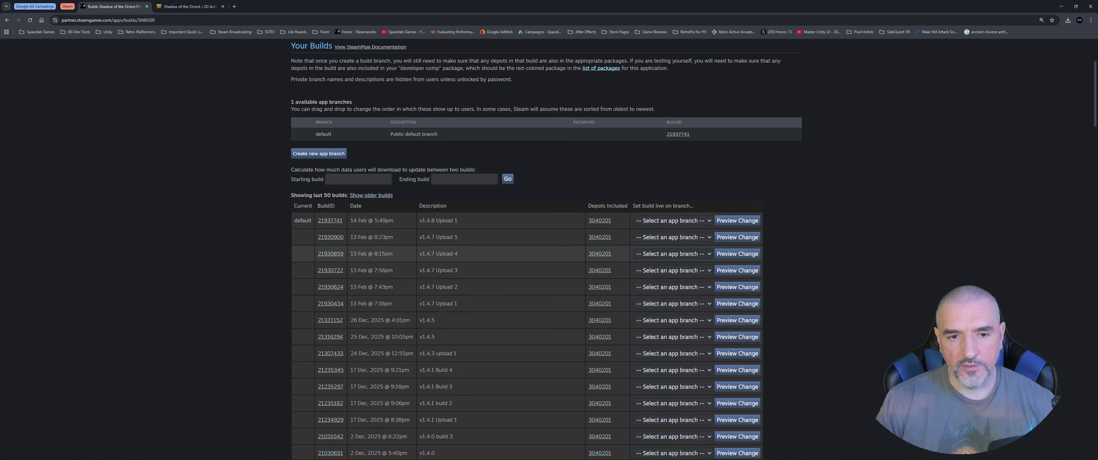
{"action": "scroll", "coordinate": [554, 253], "scroll_direction": "up", "scroll_amount": 4}
{"action": "scroll", "coordinate": [673, 299], "scroll_direction": "down", "scroll_amount": 2}
{"action": "left_click", "coordinate": [673, 284]}
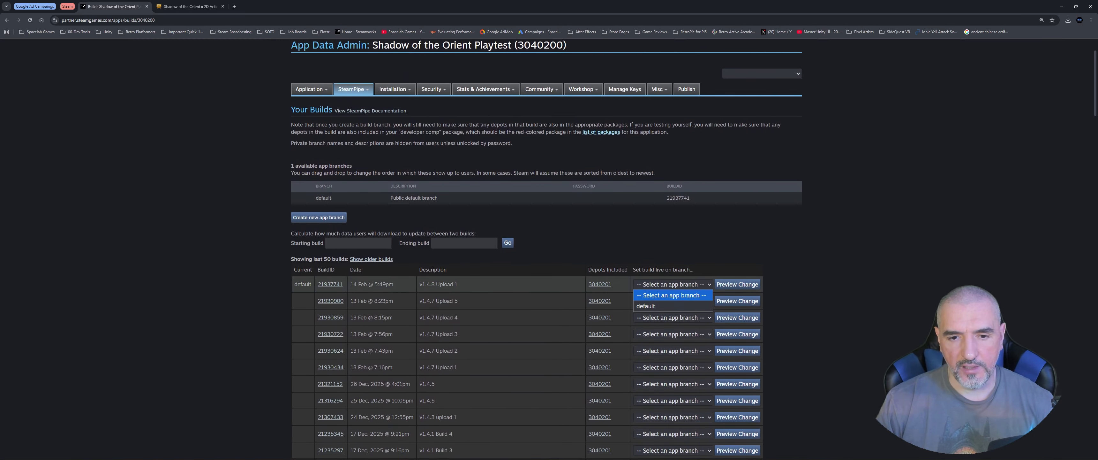
{"action": "left_click", "coordinate": [653, 306]}
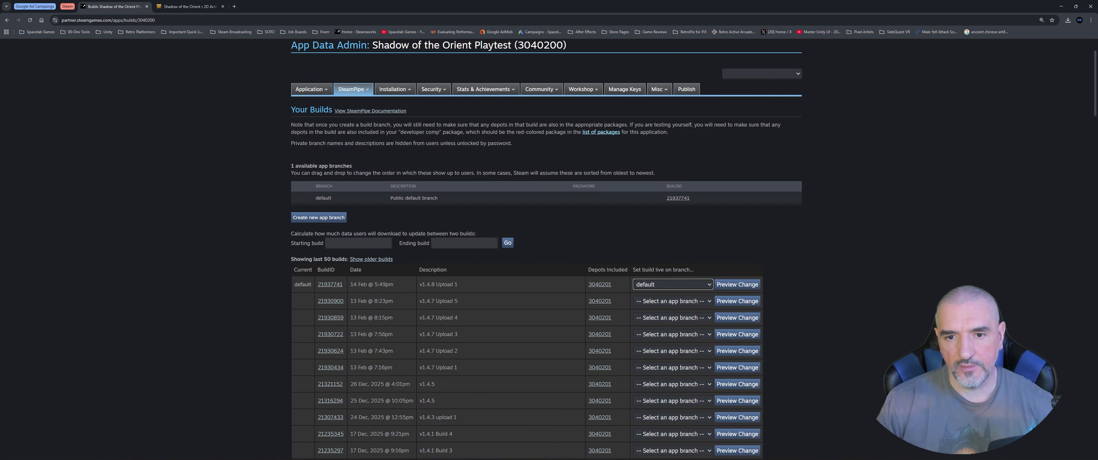
Step: Switch back to the SteamPipe Build Uploader and move its window over the middle of the Builds page
{"action": "scroll", "coordinate": [547, 285], "scroll_direction": "up", "scroll_amount": 1}
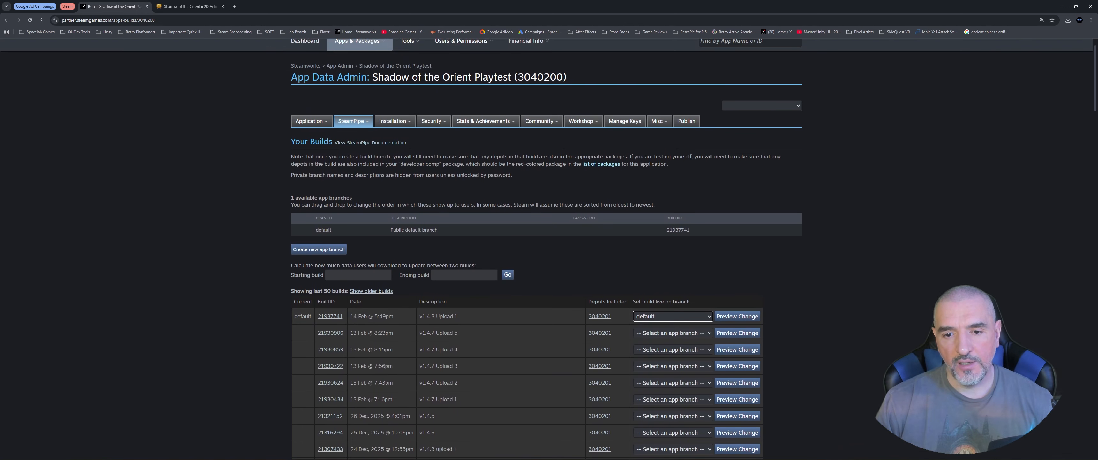
{"action": "scroll", "coordinate": [547, 285], "scroll_direction": "down", "scroll_amount": 2}
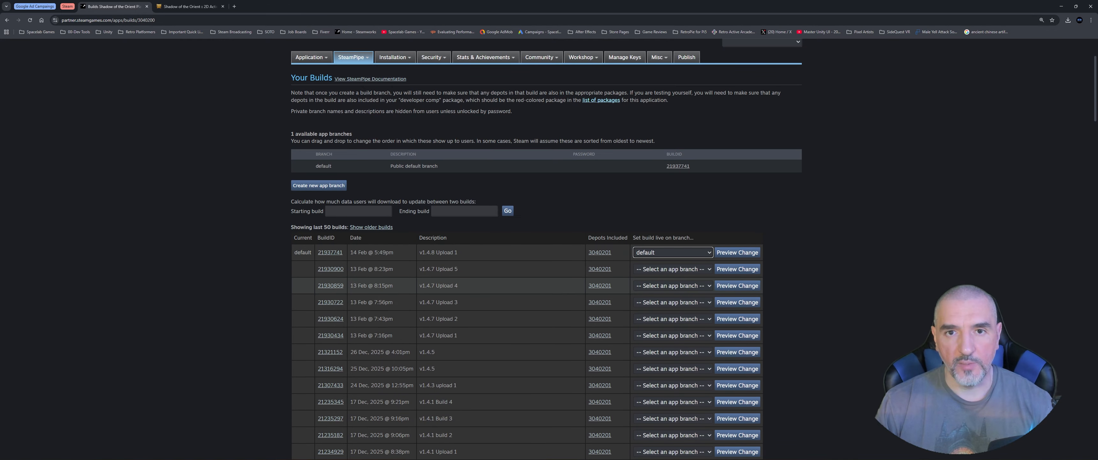
{"action": "scroll", "coordinate": [546, 256], "scroll_direction": "up", "scroll_amount": 3}
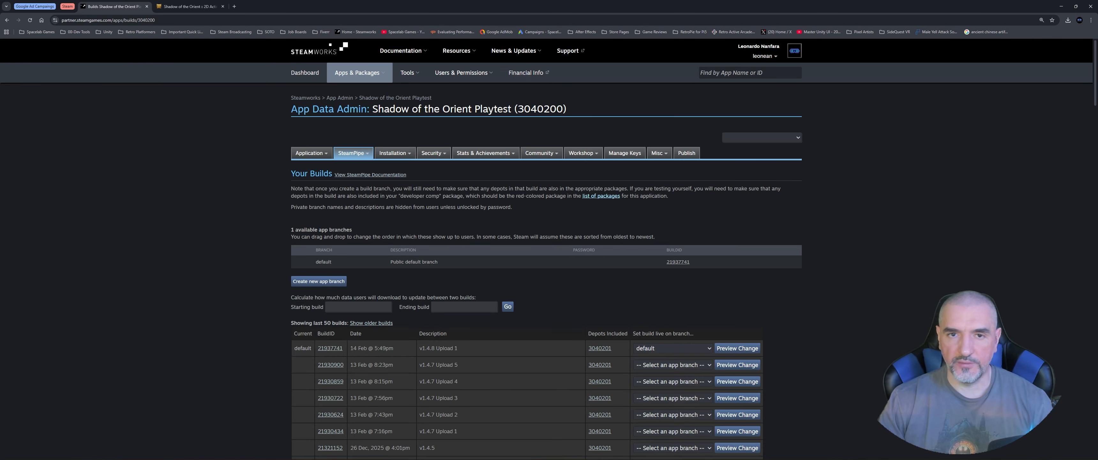
{"action": "key", "text": "alt+Tab"}
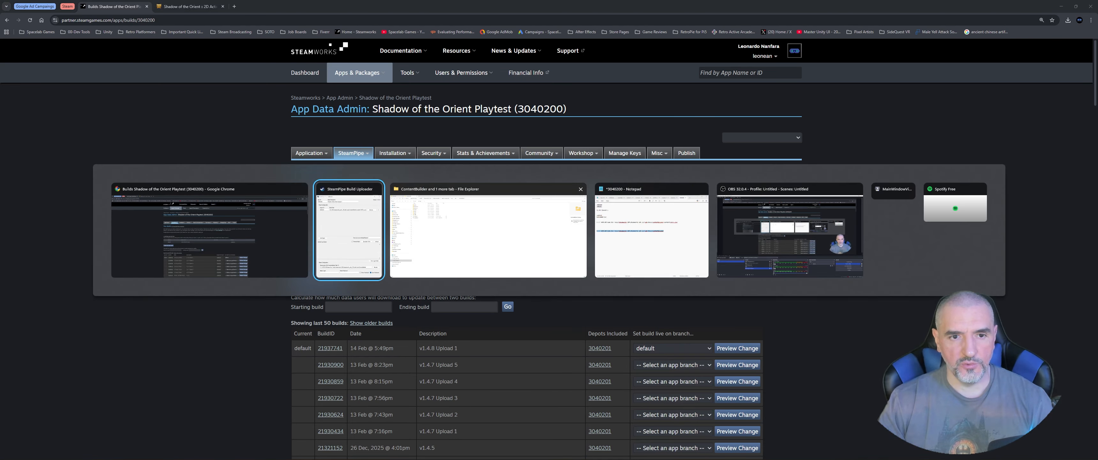
{"action": "left_click_drag", "start_coordinate": [753, 112], "coordinate": [562, 126]}
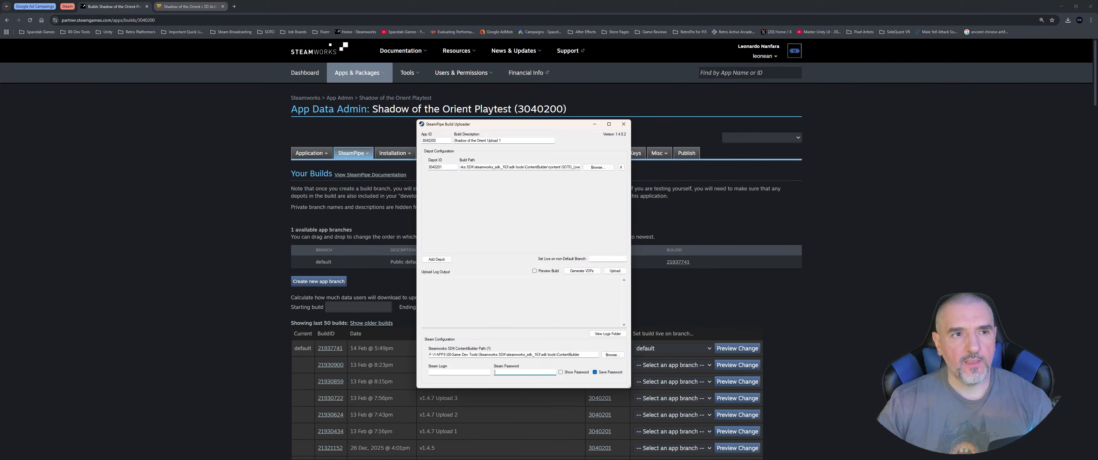
Step: Switch to Chrome and show the Shadow of the Orient website
{"action": "left_click", "coordinate": [191, 6]}
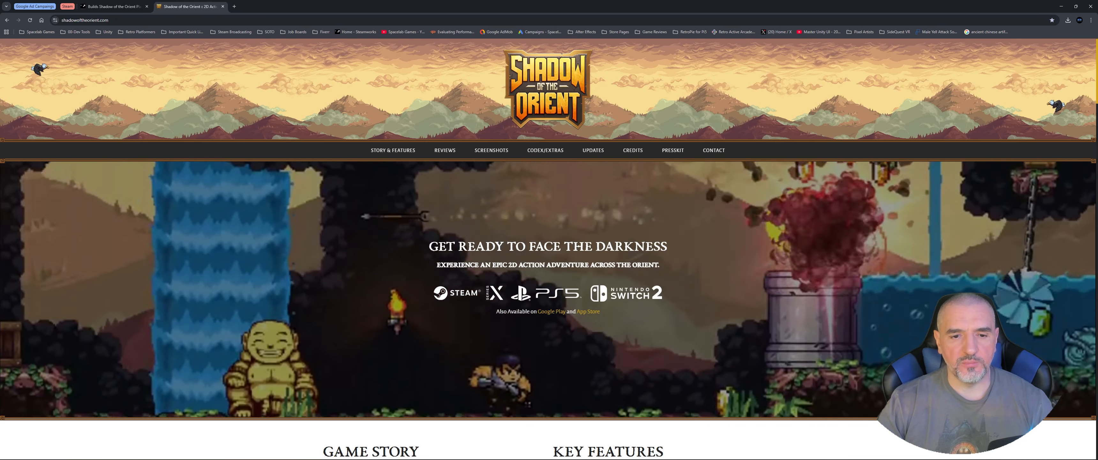